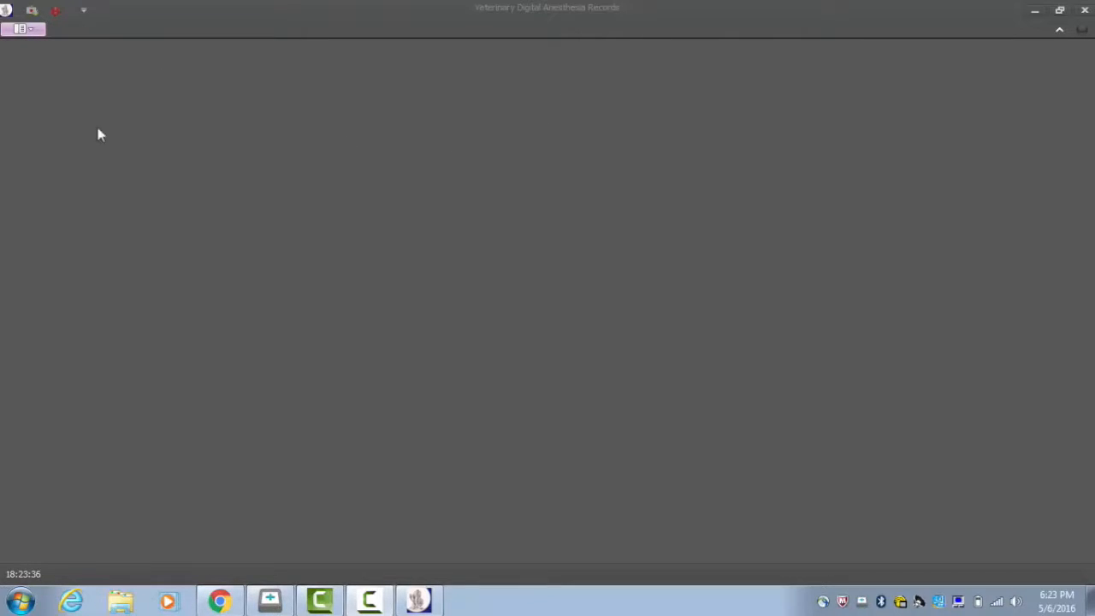
Step: Log in as administrator, entering the administrator username and password
click(23, 29)
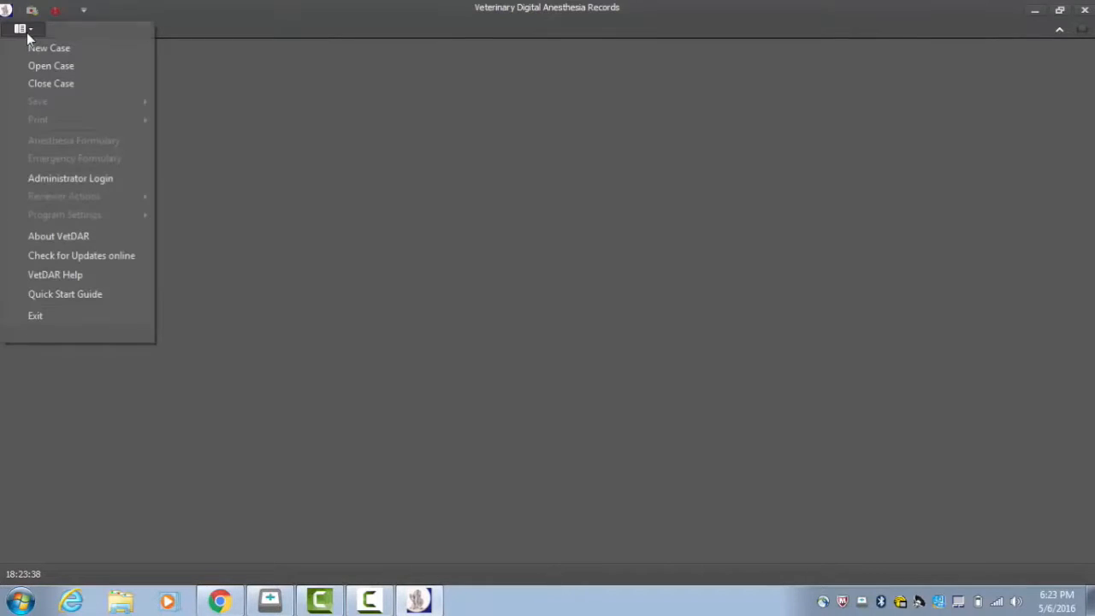
click(93, 179)
text(admin)
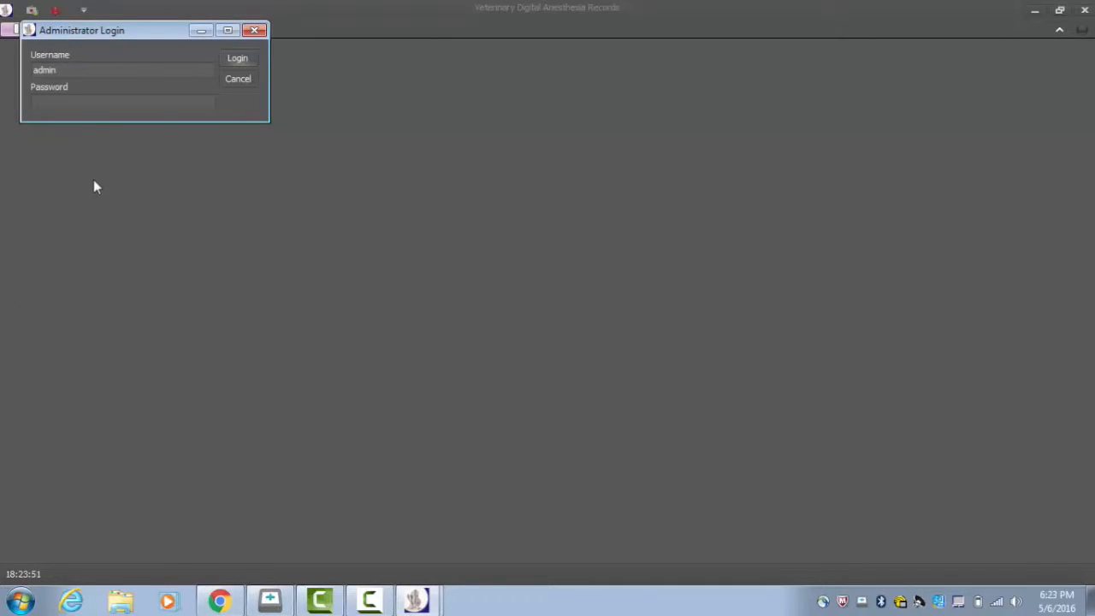
text(admin)
click(232, 60)
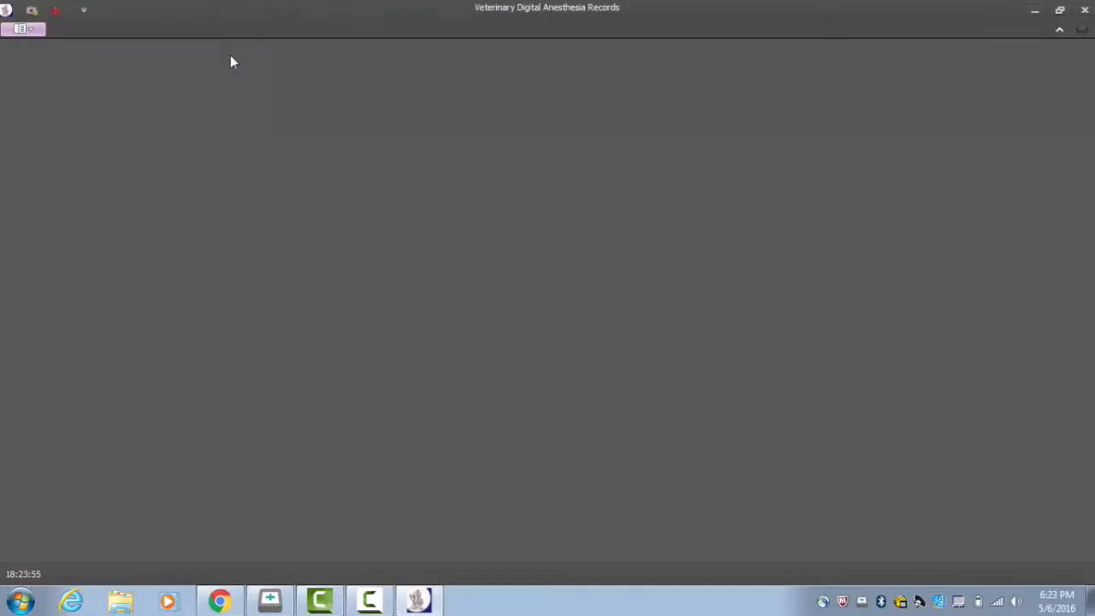
Step: Open the completed case dated 5/6/2016 and review its anesthetic record
click(26, 30)
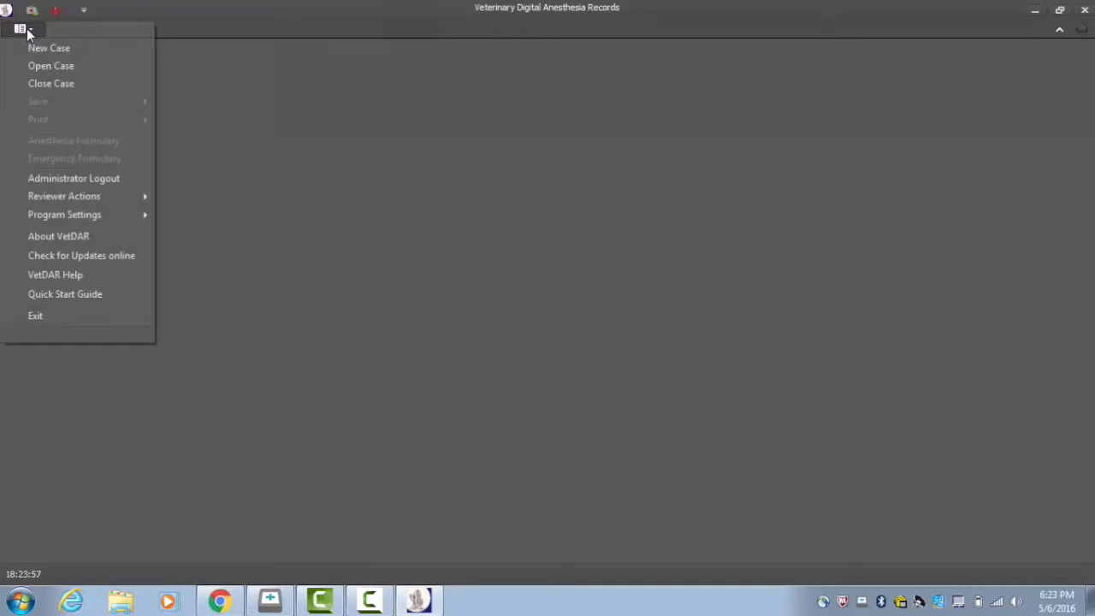
click(69, 72)
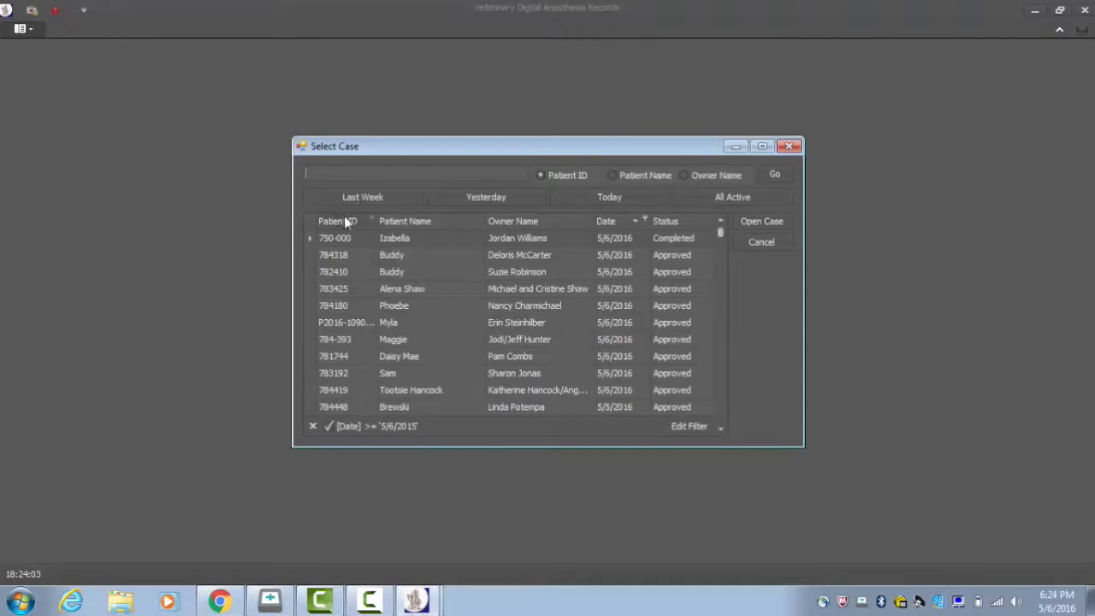
click(422, 242)
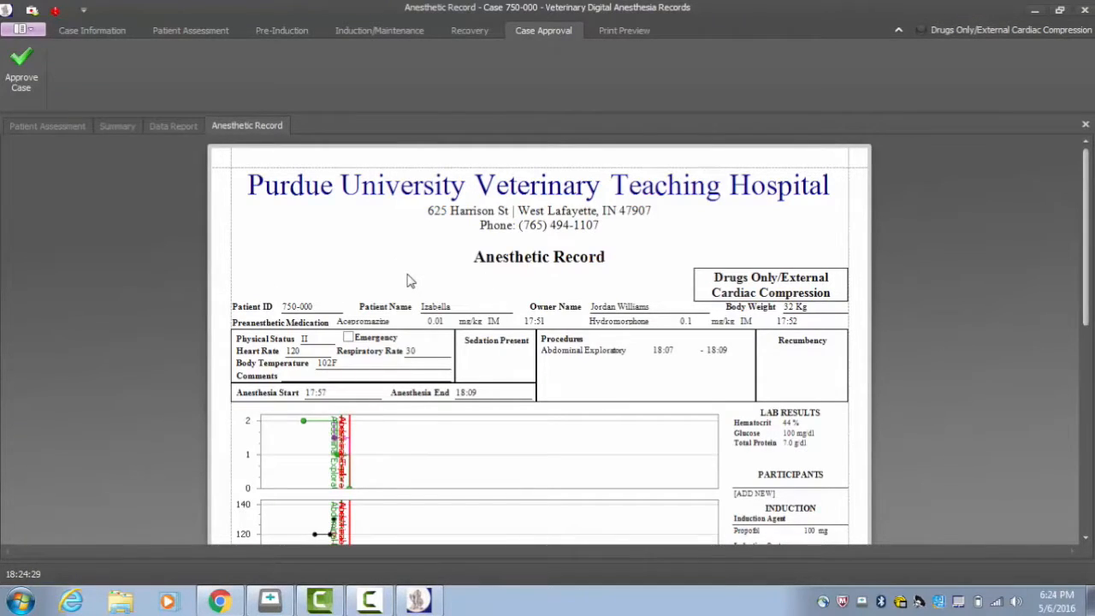
scroll(407, 281, down, 5)
scroll(408, 281, down, 2)
scroll(407, 280, up, 6)
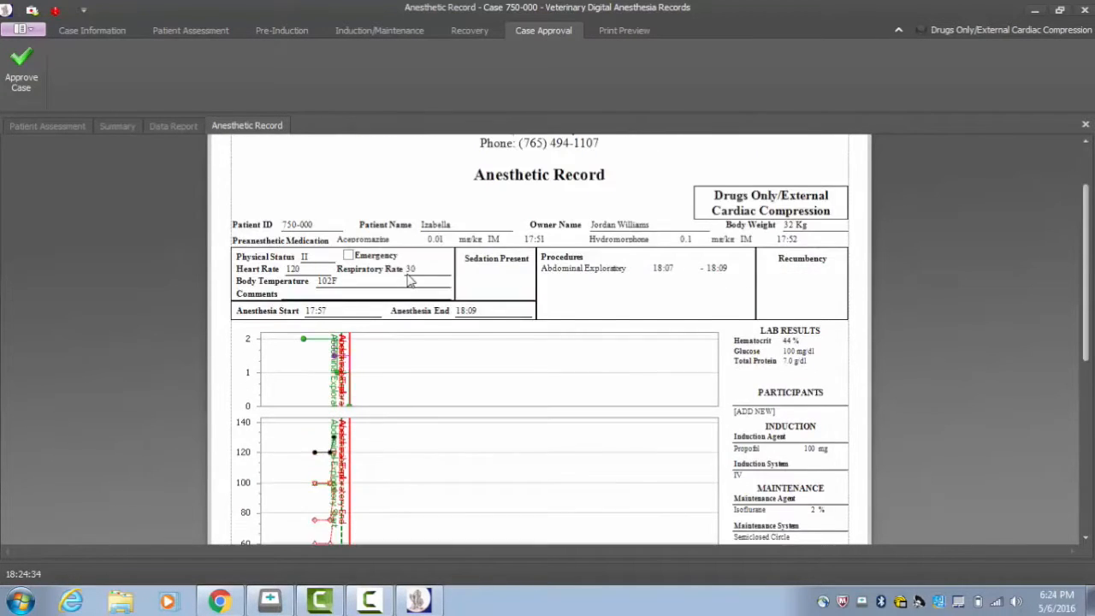
scroll(407, 281, up, 1)
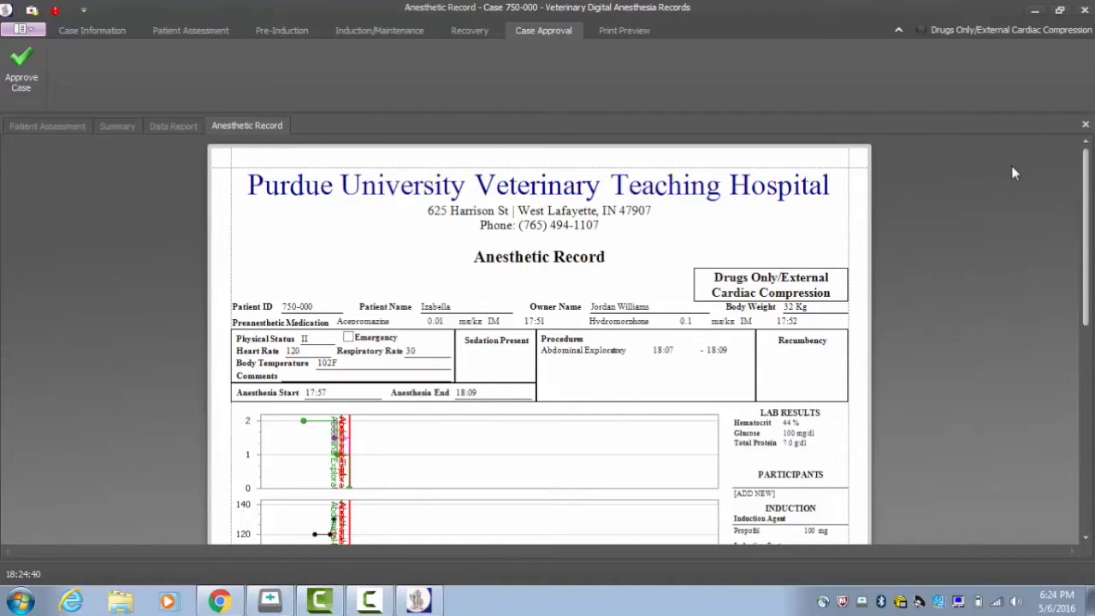
drag(1085, 176, 1029, 148)
click(18, 30)
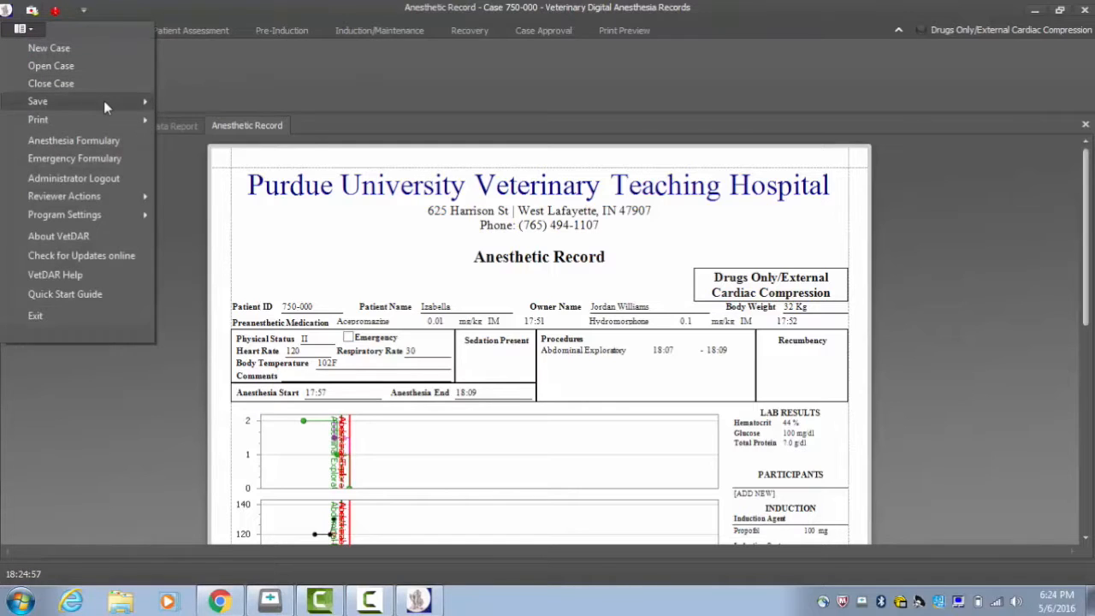
mouse_move(103, 100)
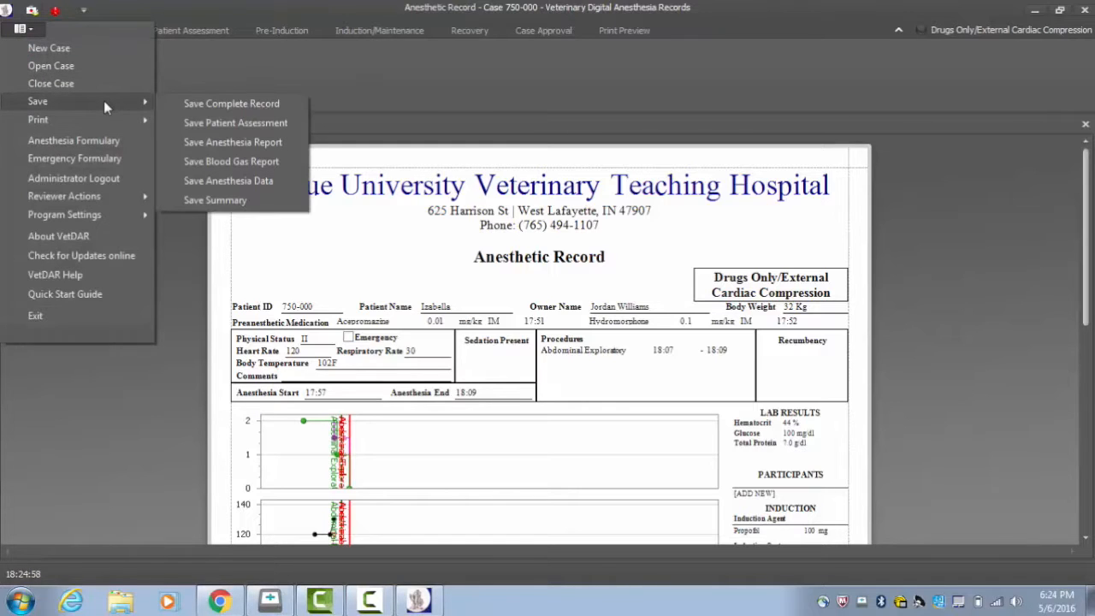
click(198, 106)
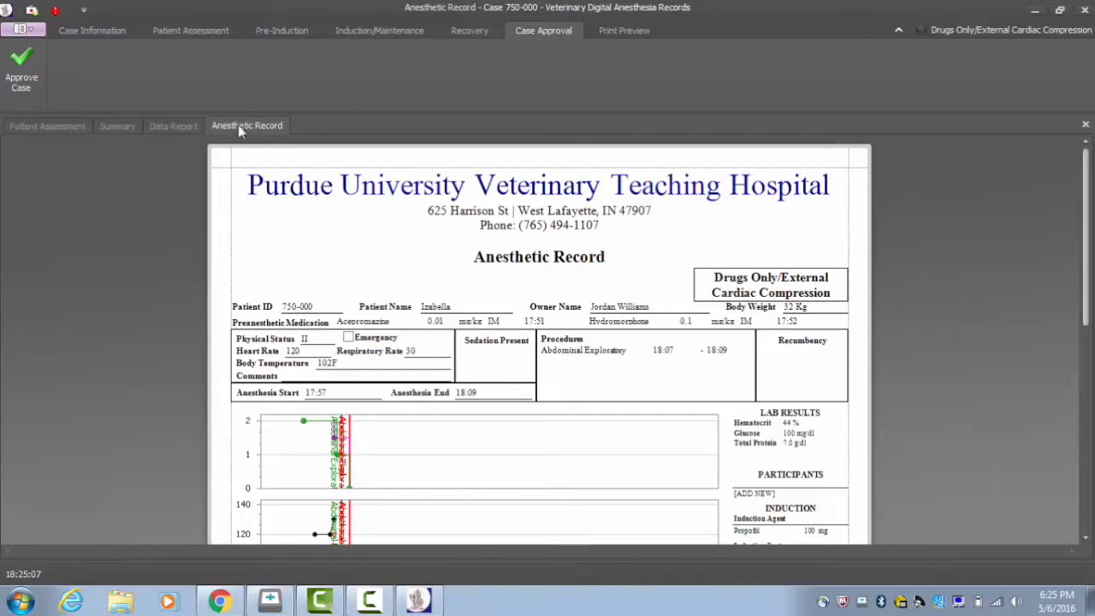
Step: Start saving the complete record and choose the VetDAR Share folder on the desktop as its destination
click(23, 30)
mouse_move(131, 99)
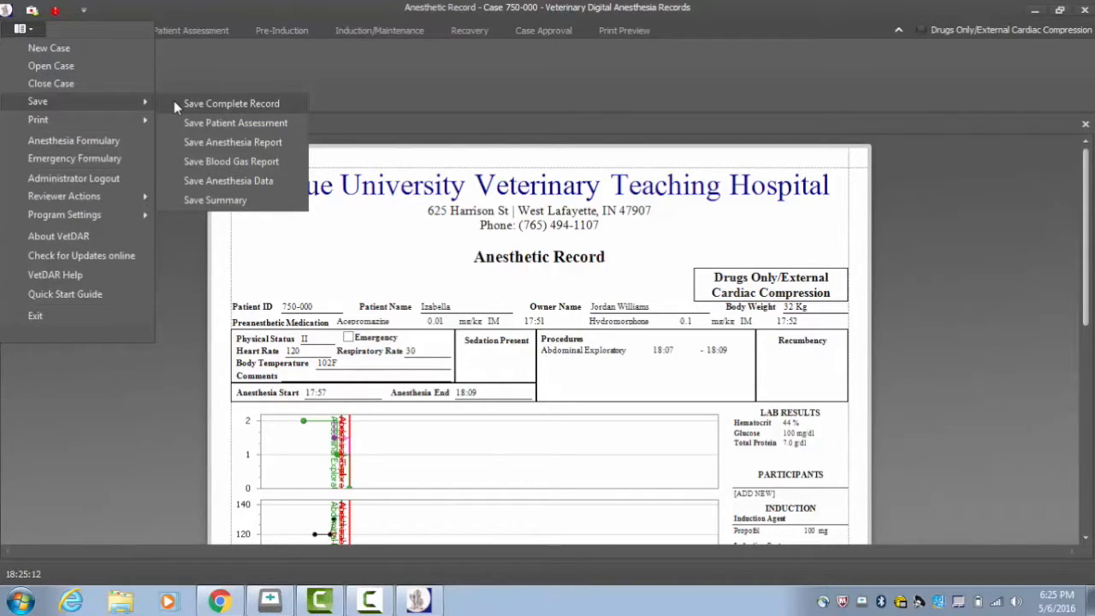
click(174, 100)
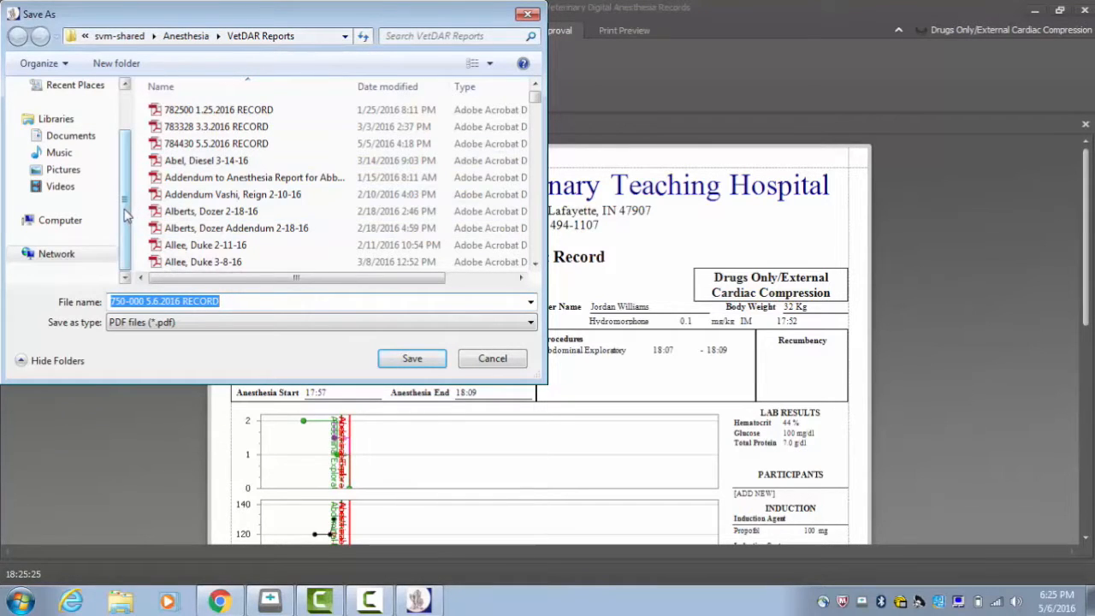
drag(128, 216, 127, 163)
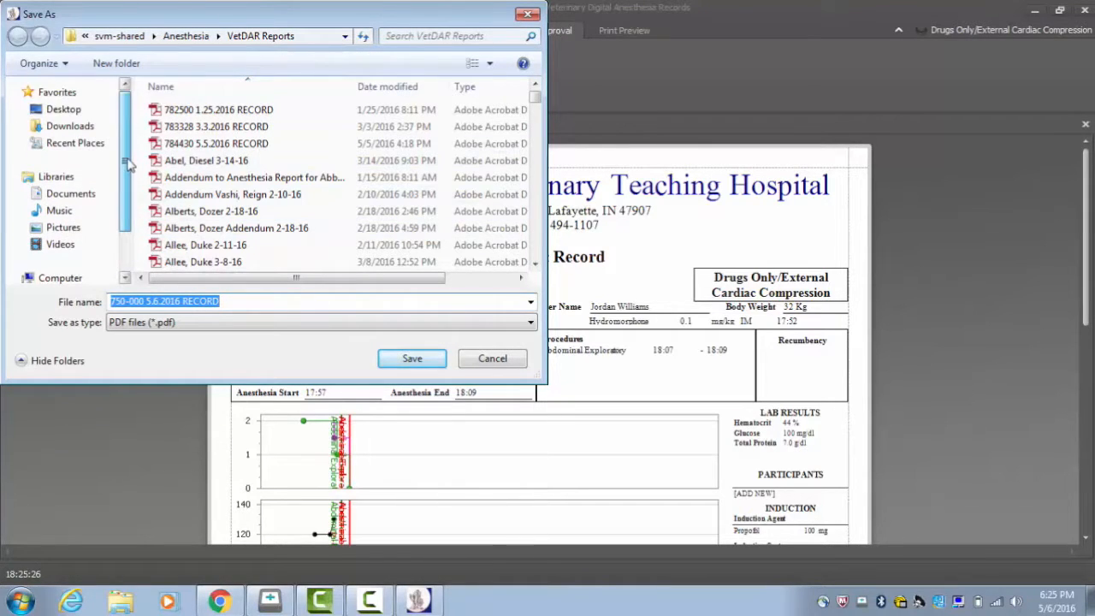
click(63, 108)
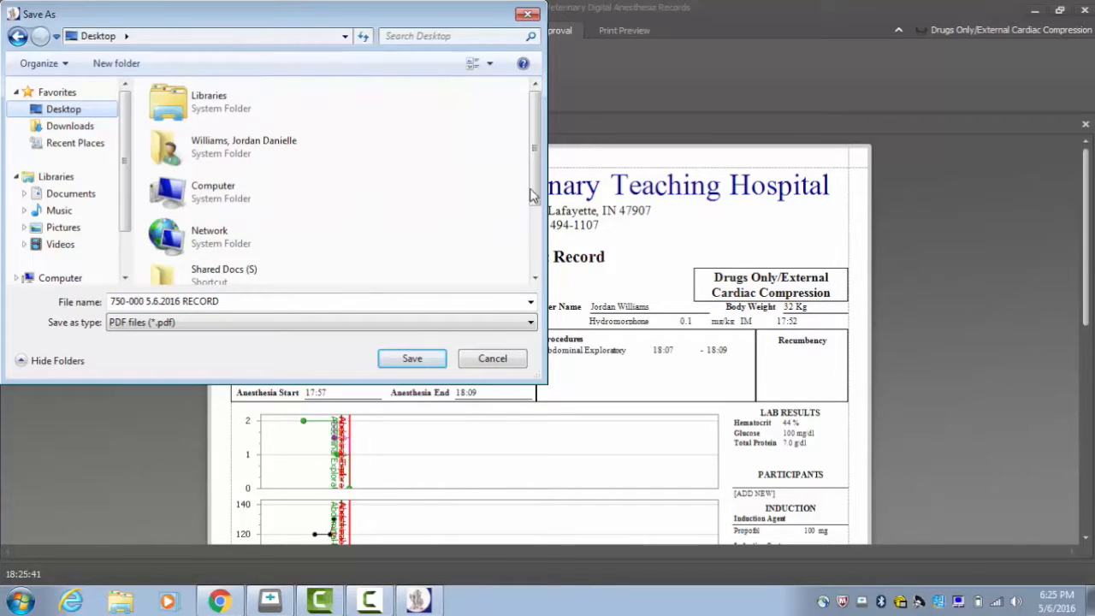
scroll(529, 246, down, 1)
scroll(529, 246, down, 2)
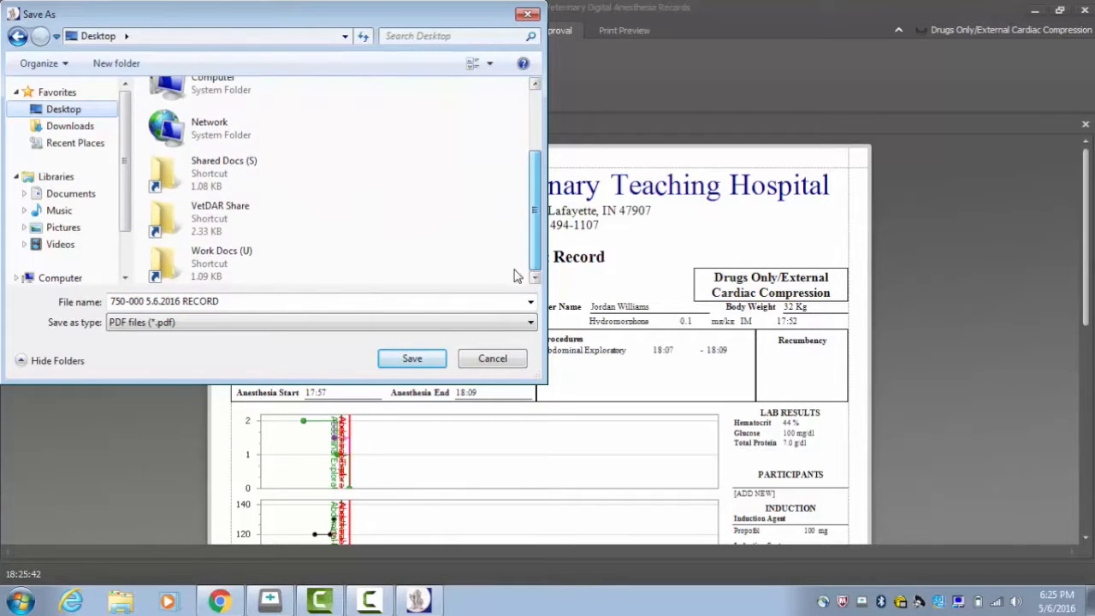
double_click(231, 220)
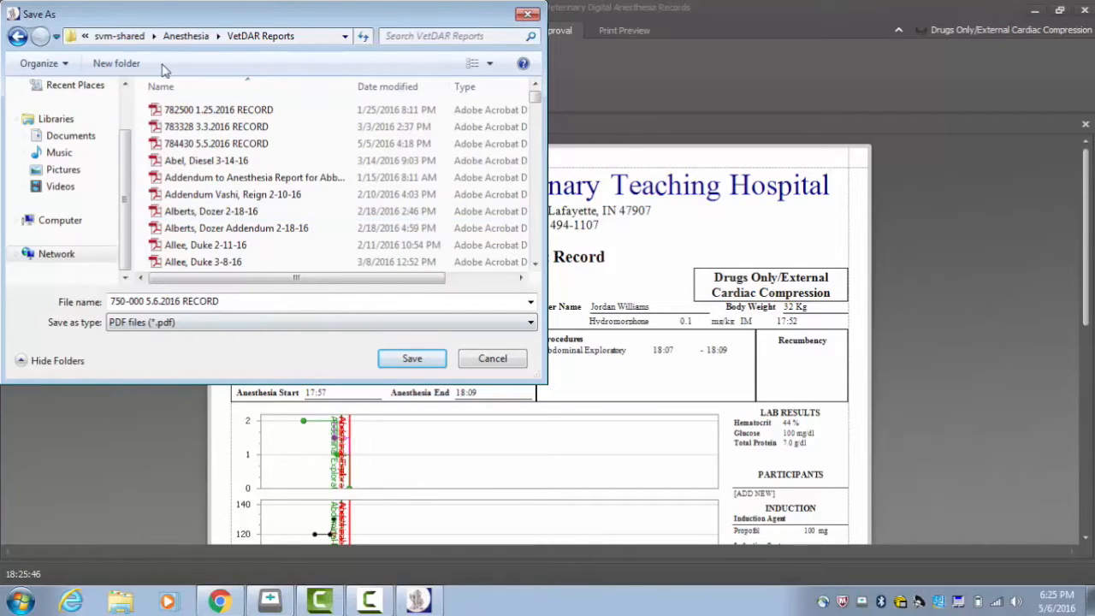
Step: Name the PDF with the owner's last name, a comma, the patient's name and the date 5-6-16, and save it
drag(233, 305, 64, 313)
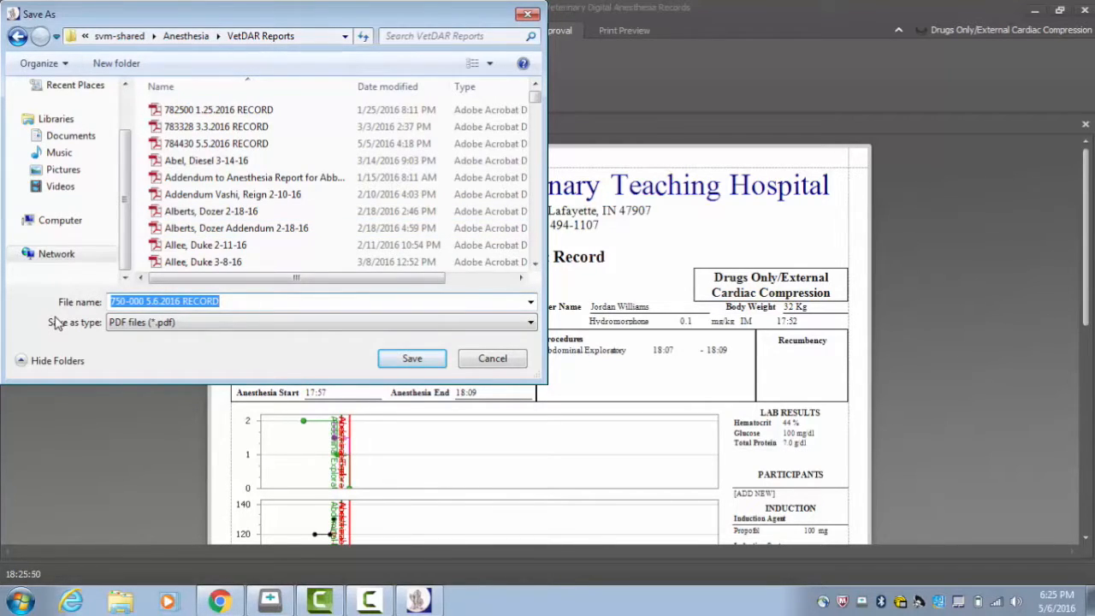
text(Wi)
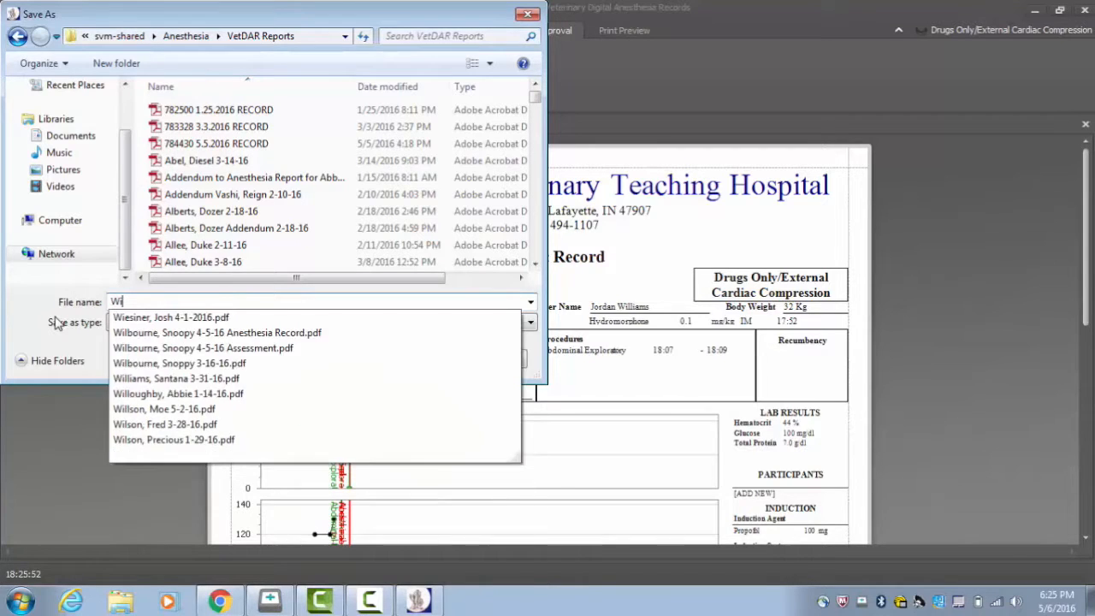
text(lliams,)
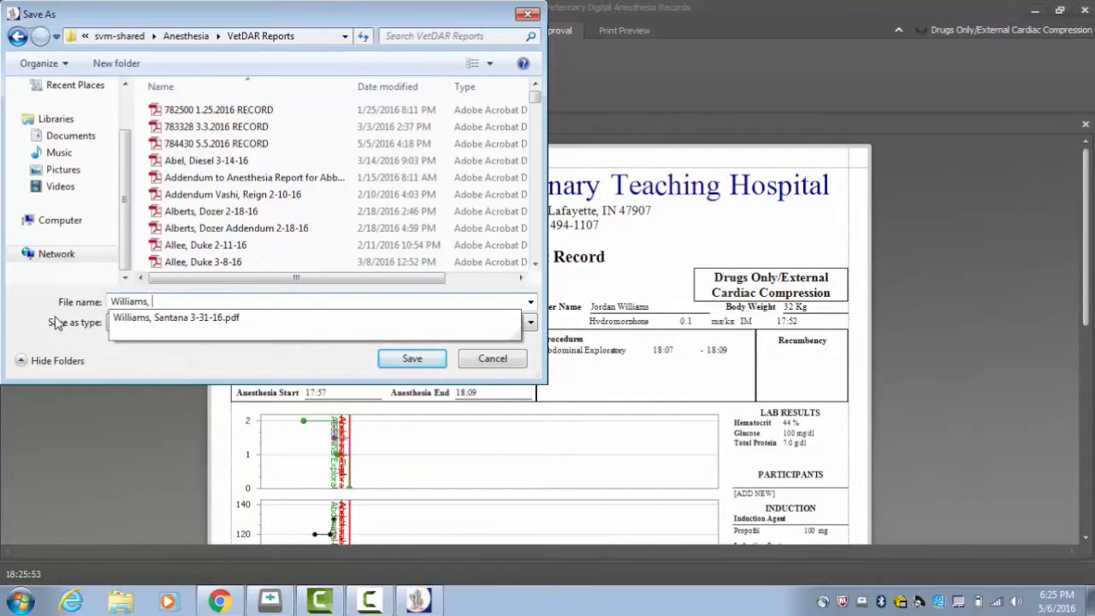
text( Izabella )
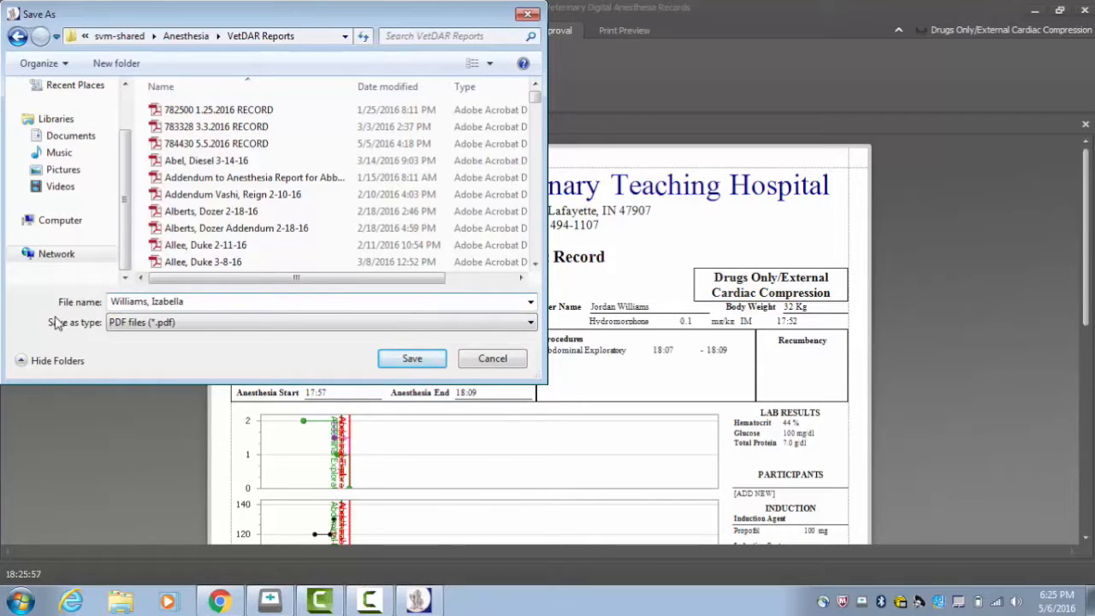
text(5-6-16)
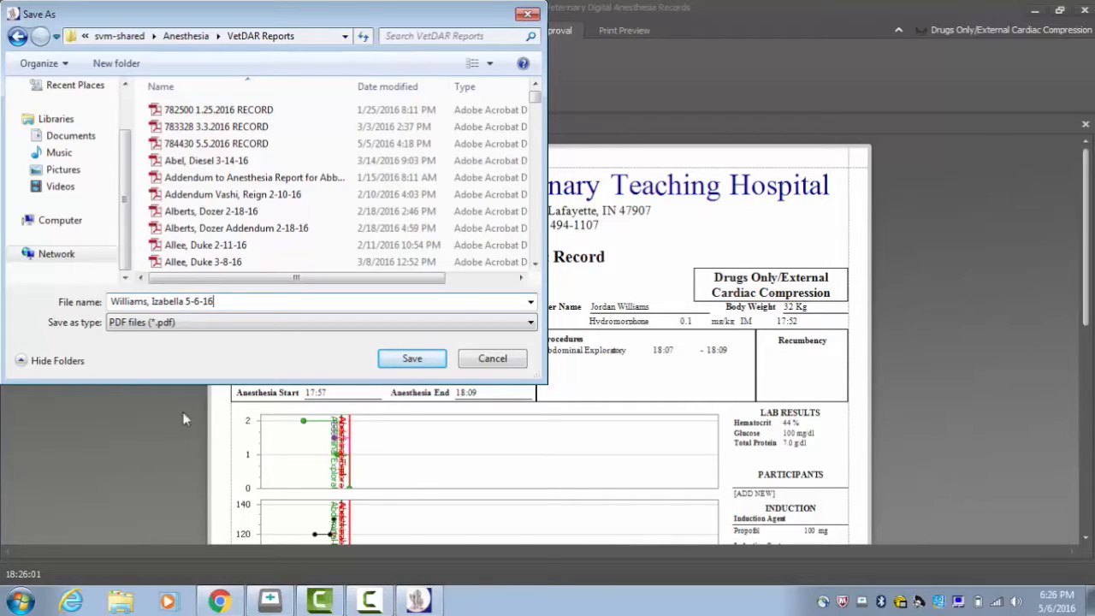
click(411, 361)
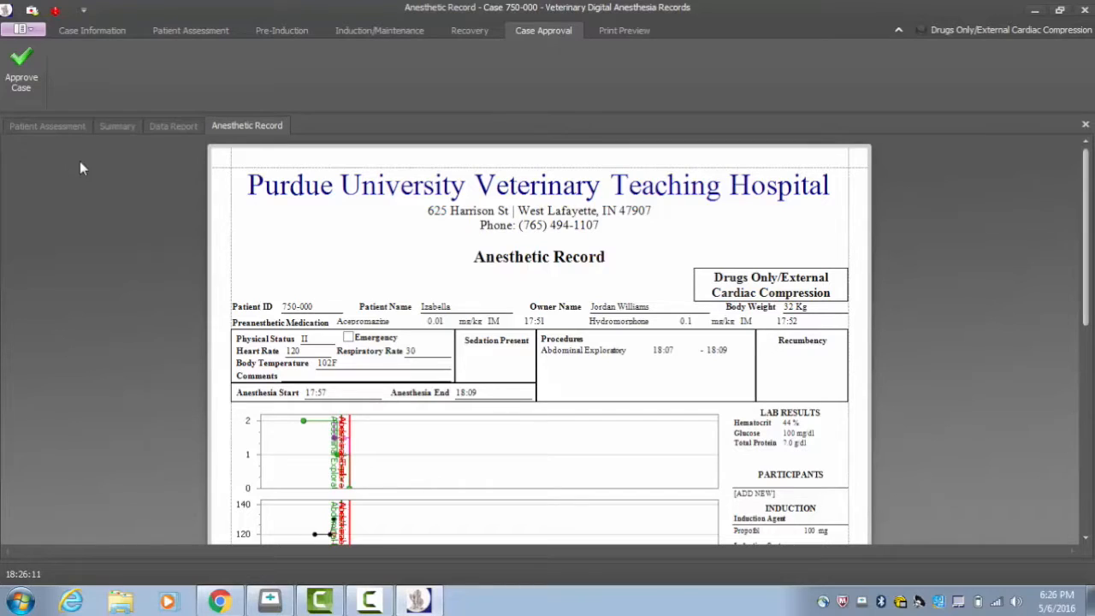
Step: Approve the open case and close the anesthesia records program
click(19, 73)
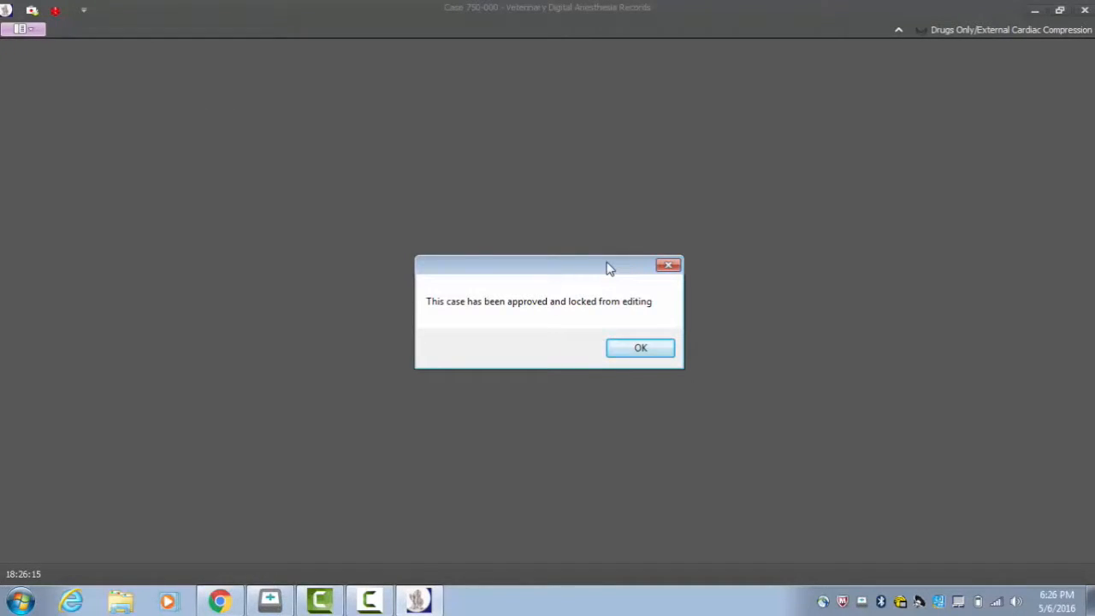
click(645, 348)
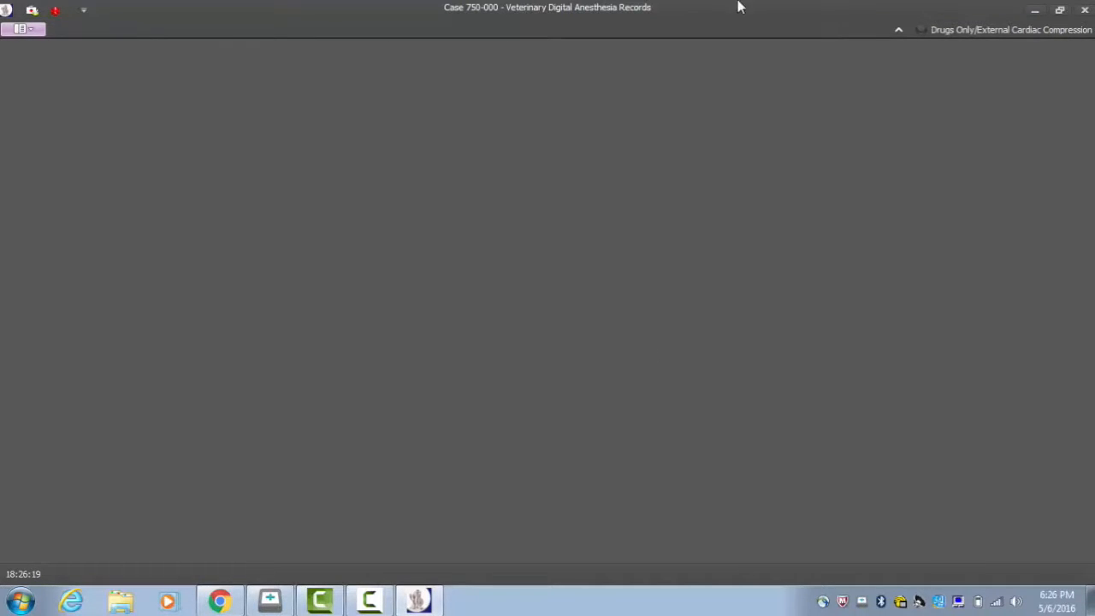
click(1087, 10)
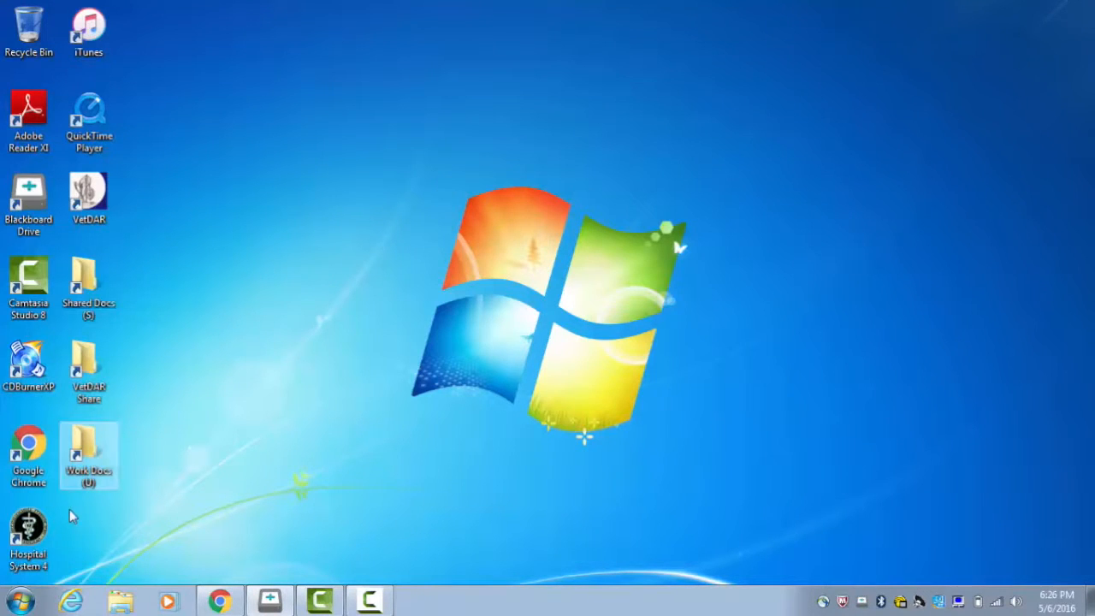
Step: Switch to Hospital System 4 and log in with the account password
click(37, 523)
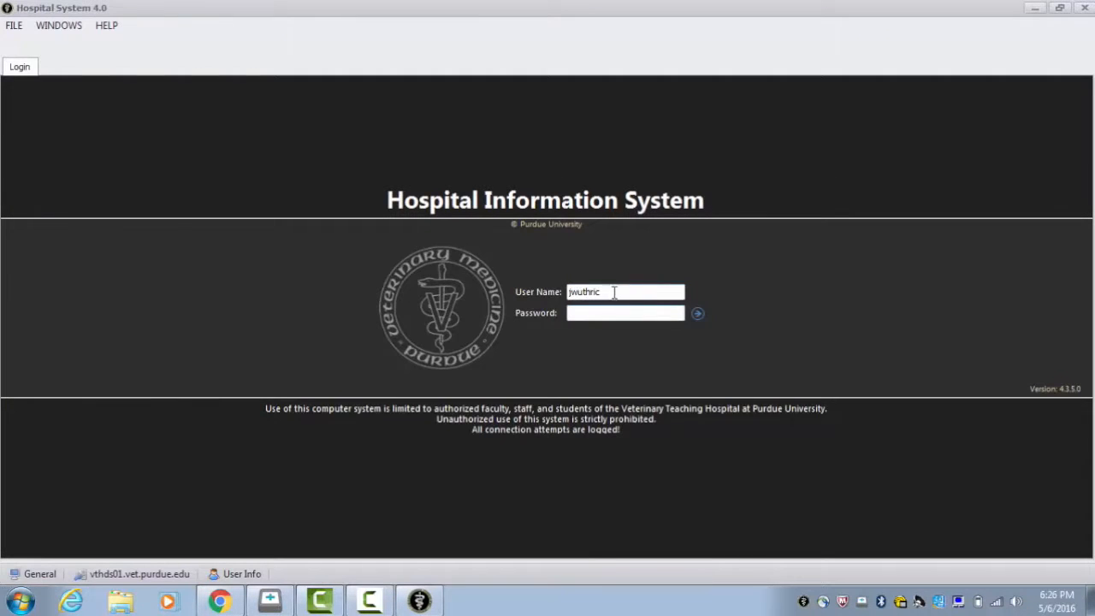
click(605, 312)
text(••••••••)
key(Return)
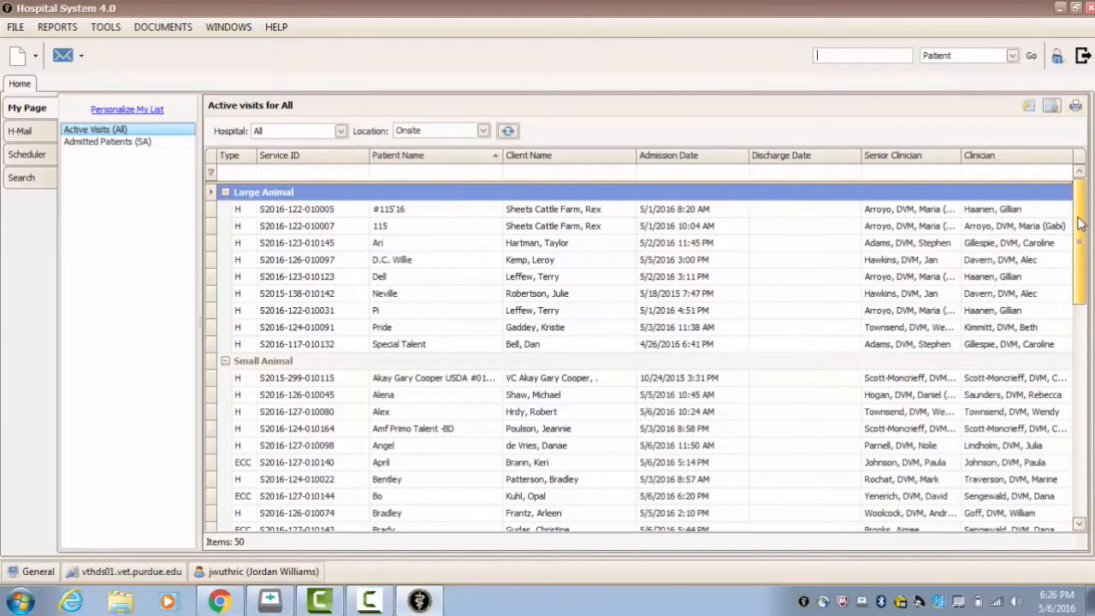
Step: Search for the patient by name and open the record of the matching Golden Retriever
drag(1080, 223, 1068, 318)
scroll(1068, 319, down, 3)
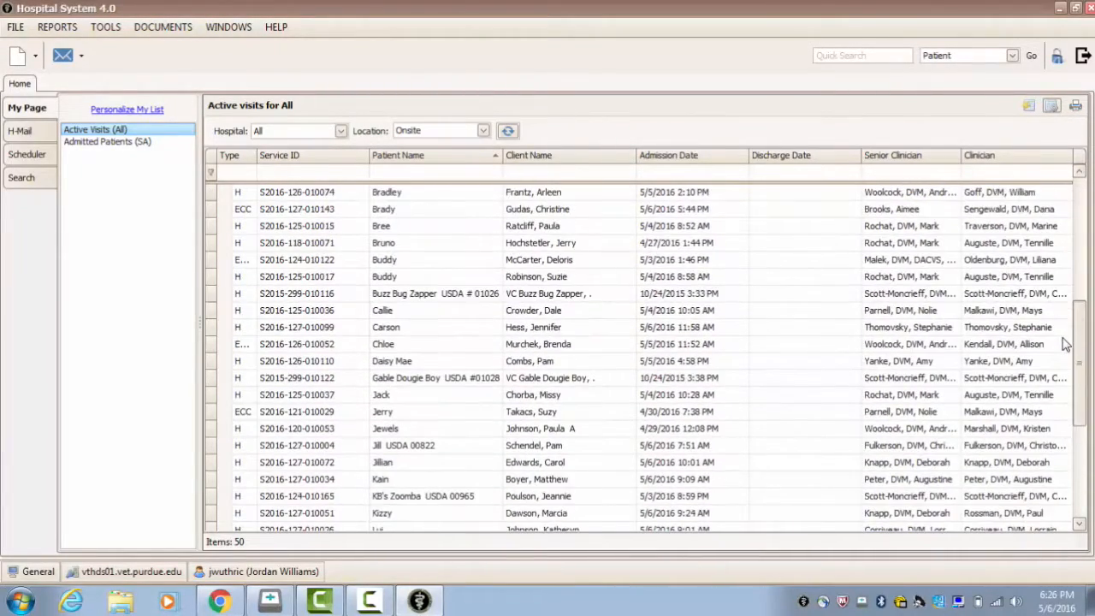
scroll(1059, 374, down, 3)
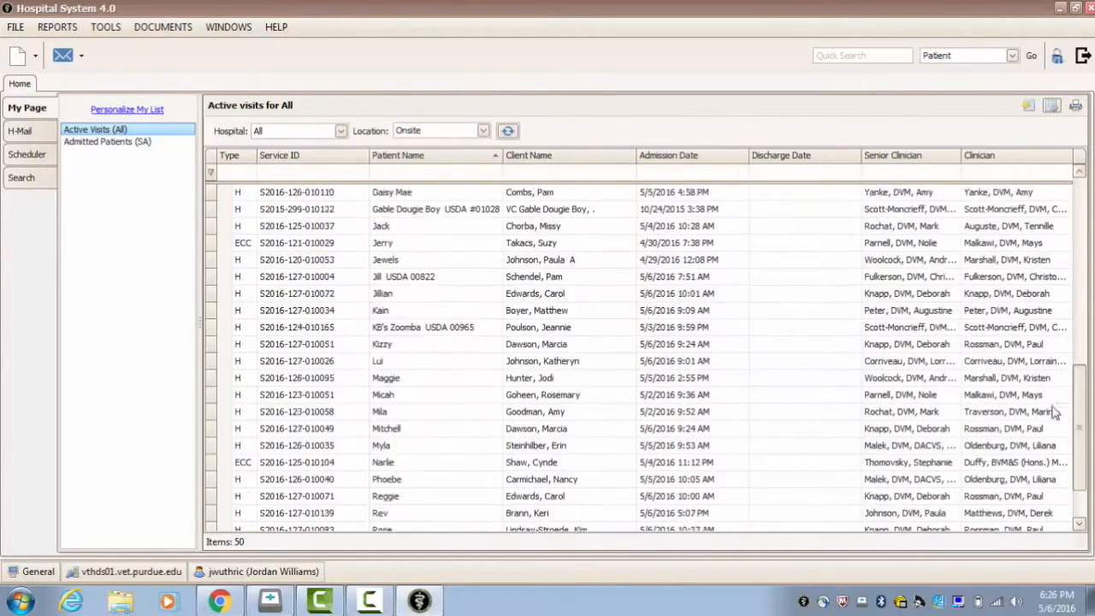
click(866, 61)
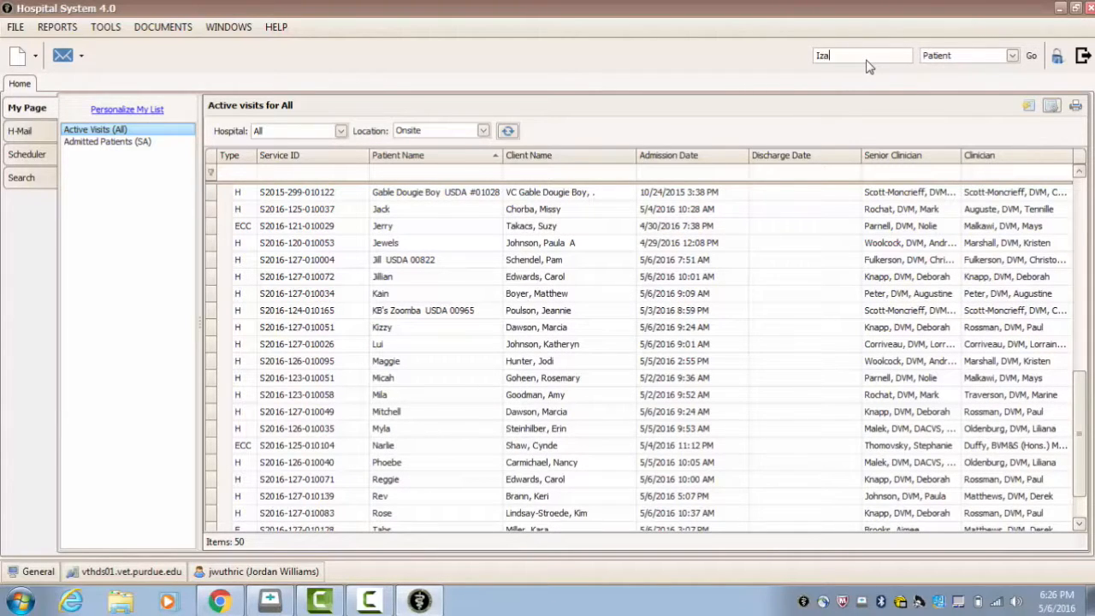
key(Return)
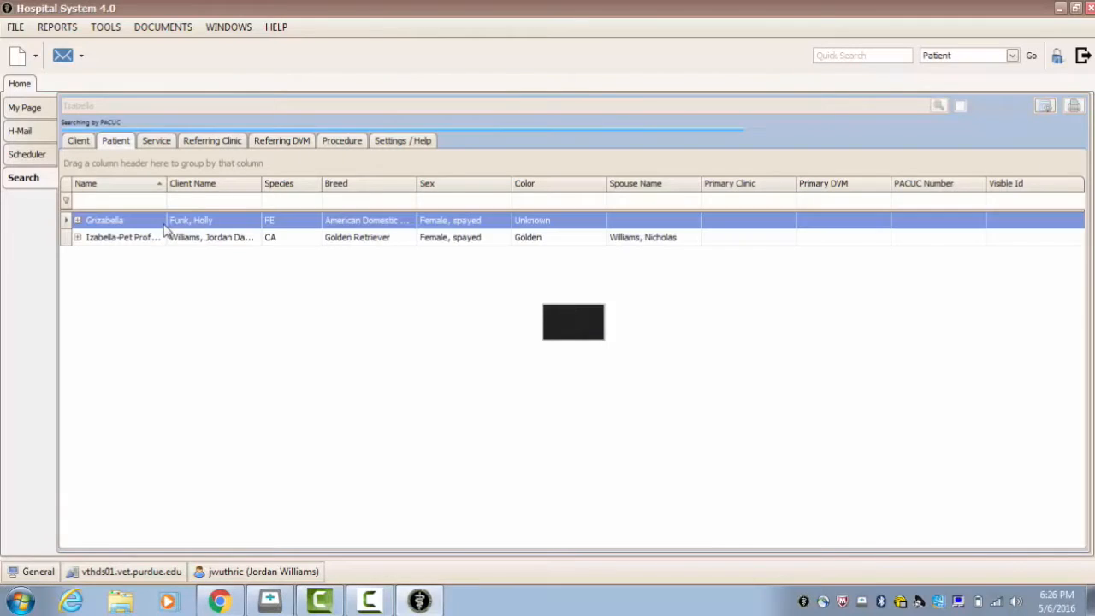
click(156, 244)
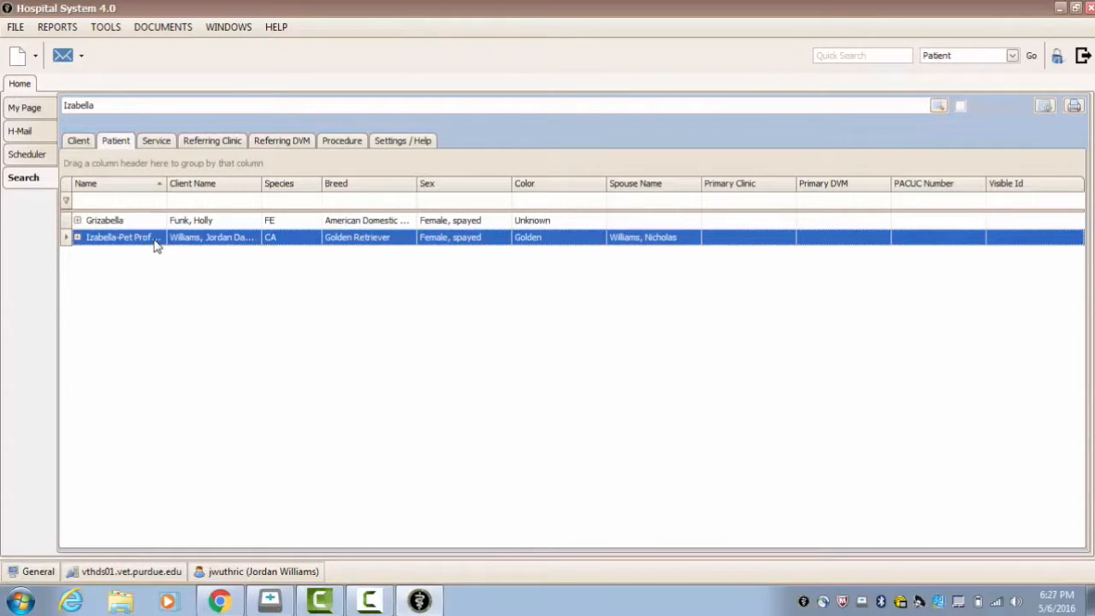
double_click(157, 244)
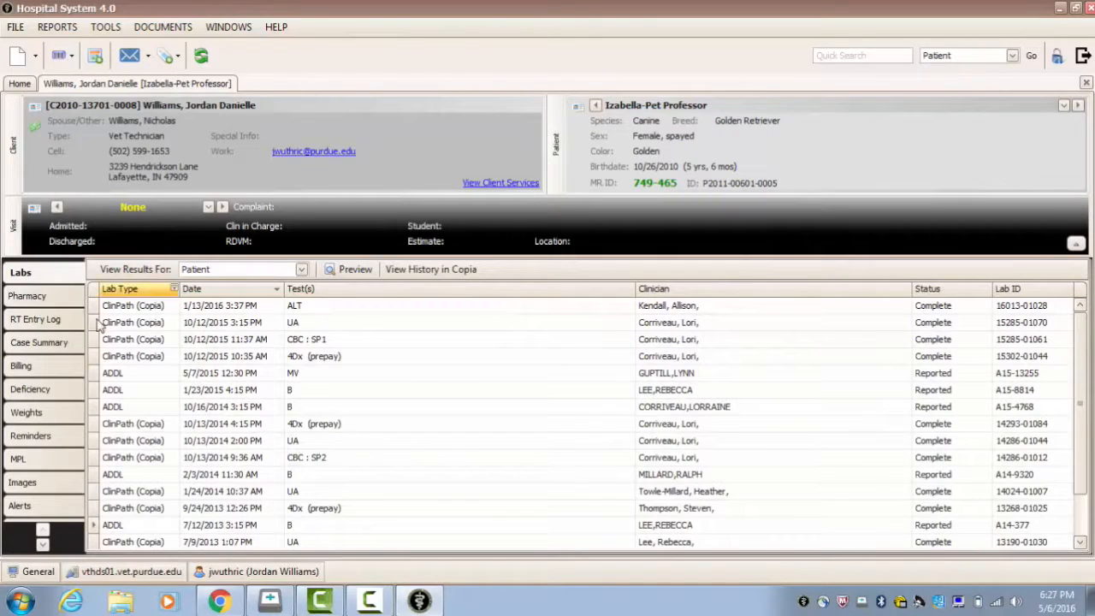
Step: Add the PDF named with the owner's last name, the patient's name and 5-6-16 as a new attachment to the patient's record
click(43, 546)
click(43, 546)
click(43, 546)
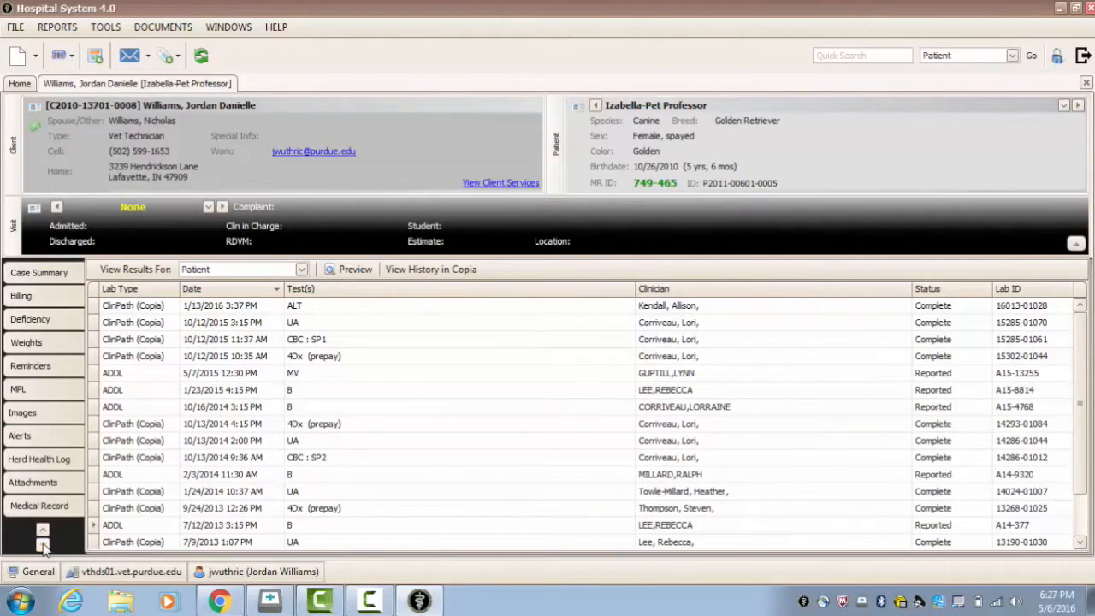
click(39, 485)
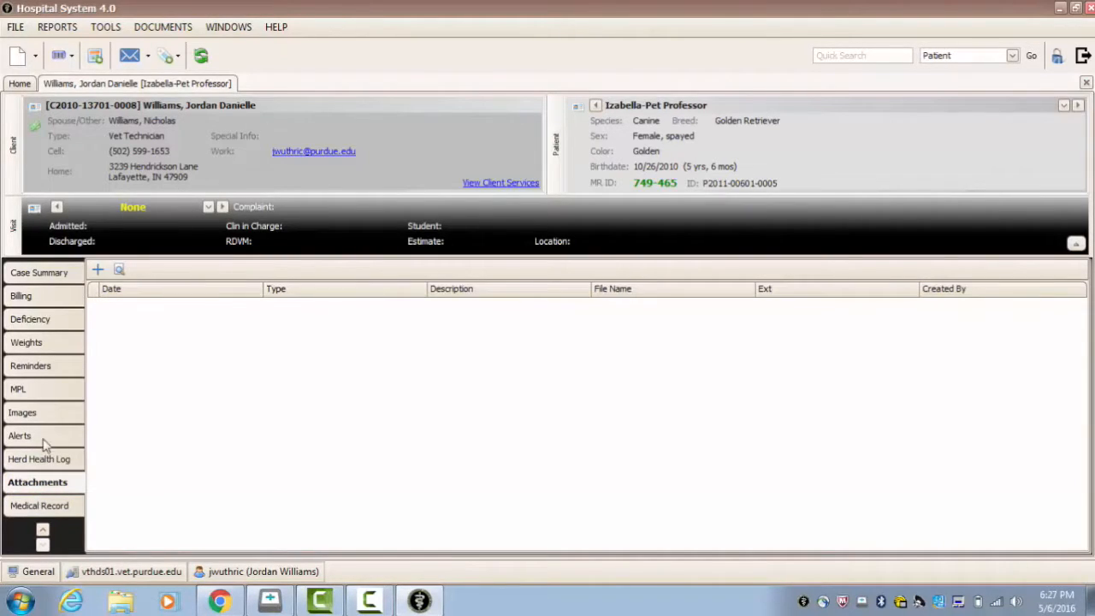
click(98, 273)
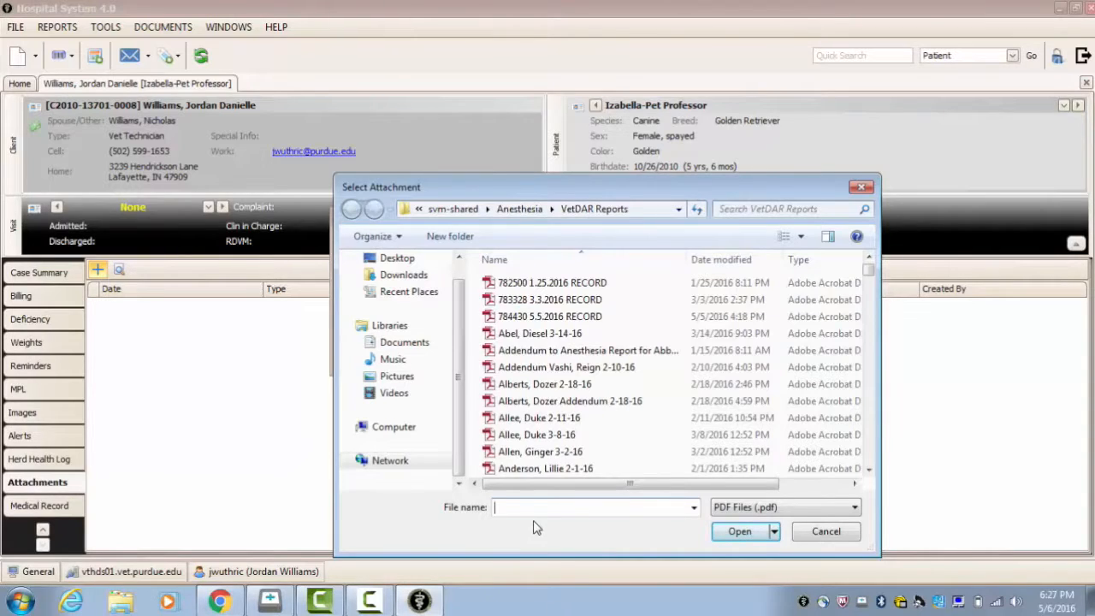
text(Wi)
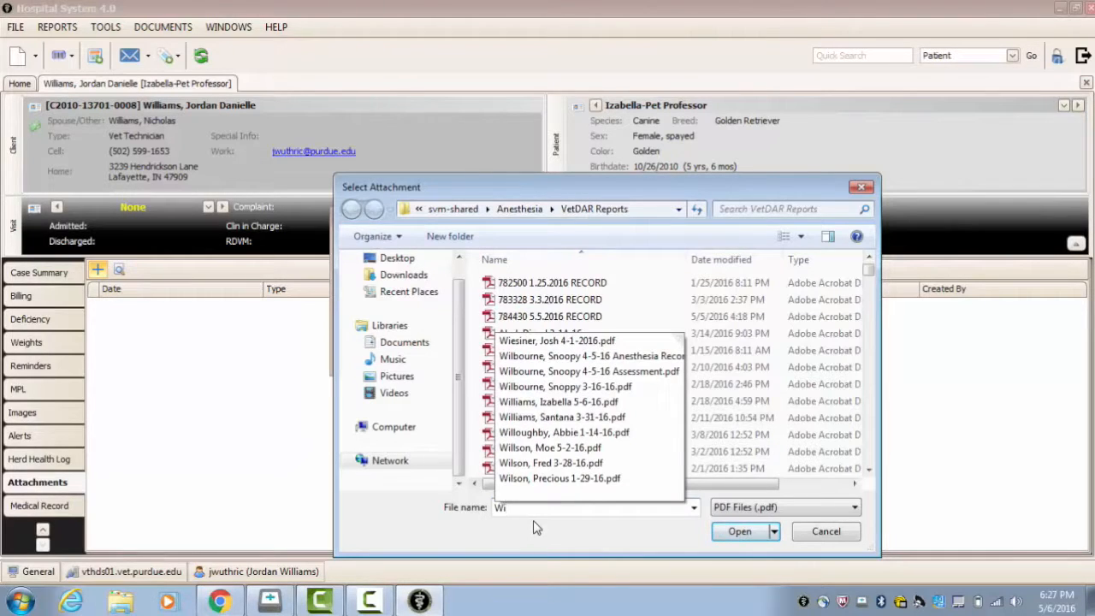
click(588, 402)
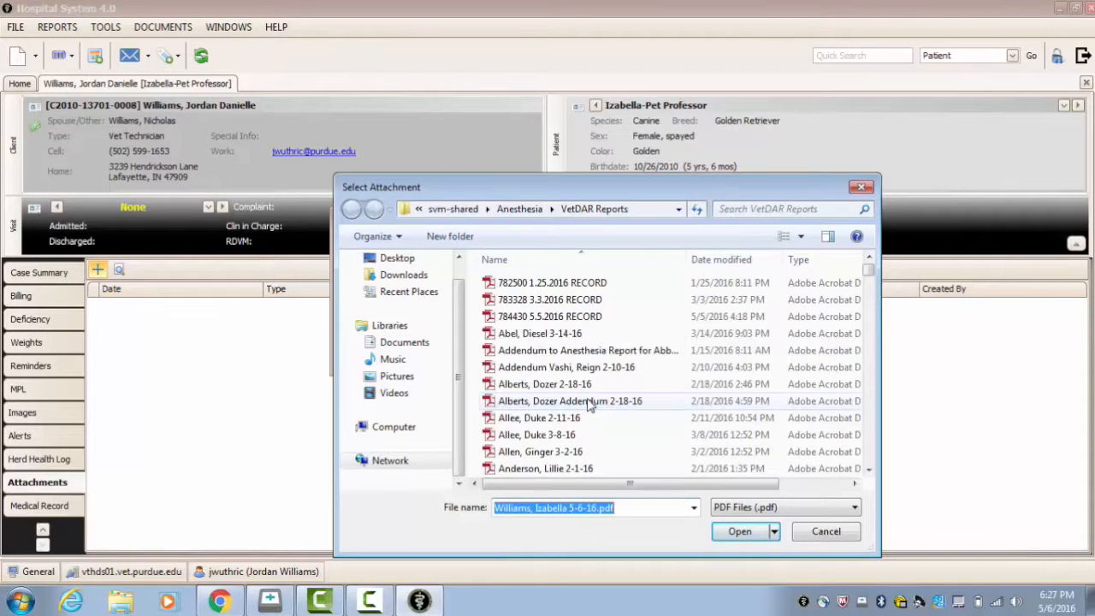
click(725, 534)
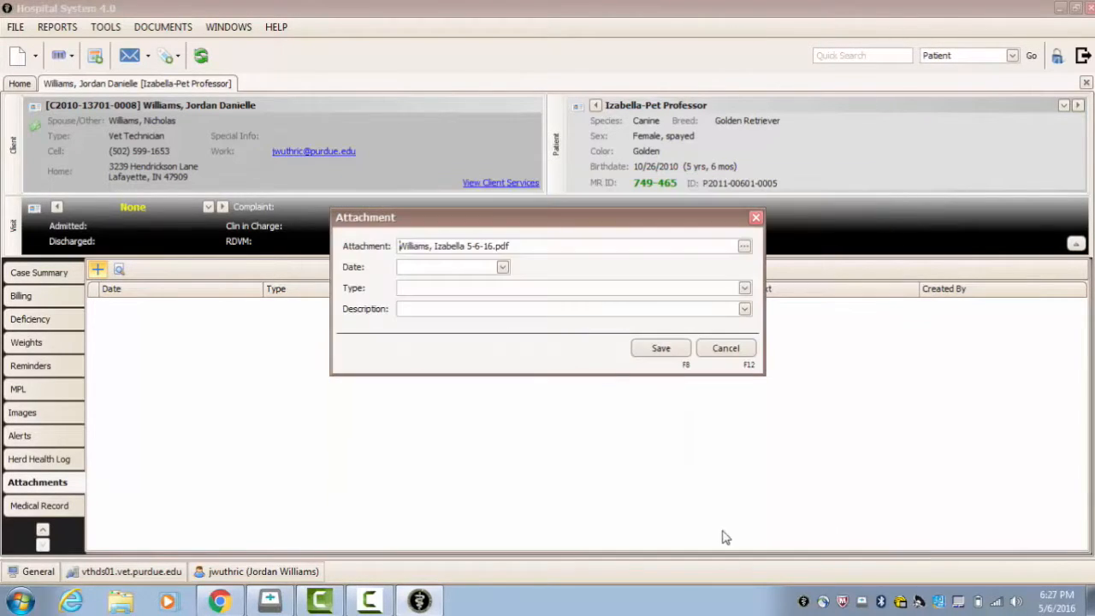
Step: Date the attachment 5/6/2016, set its type to Anesthesia Report, describe it as Abd. Exploratory, and save it
click(503, 268)
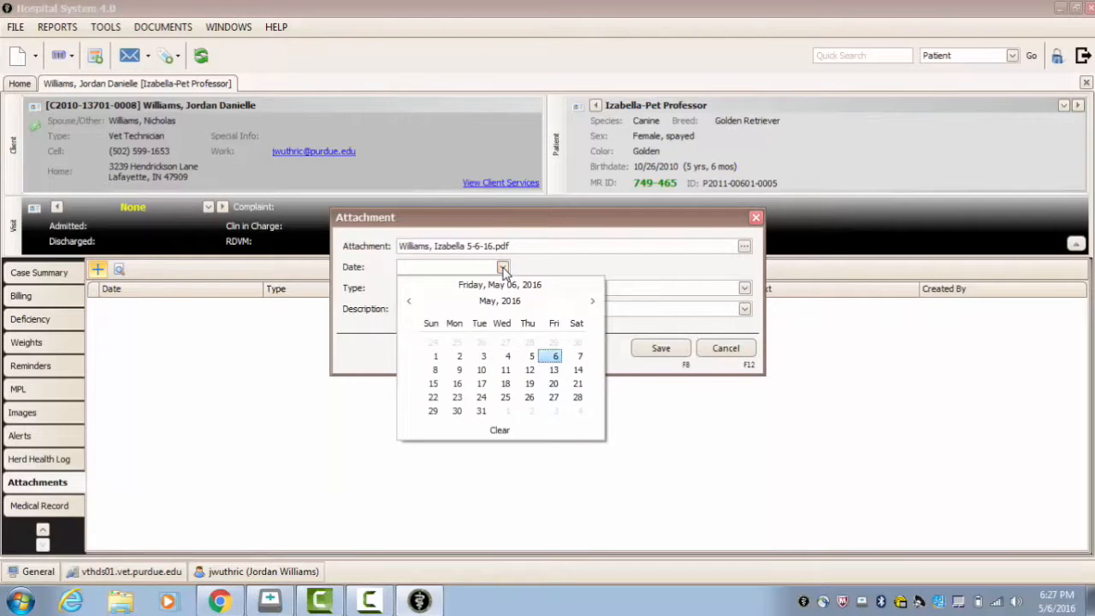
click(554, 357)
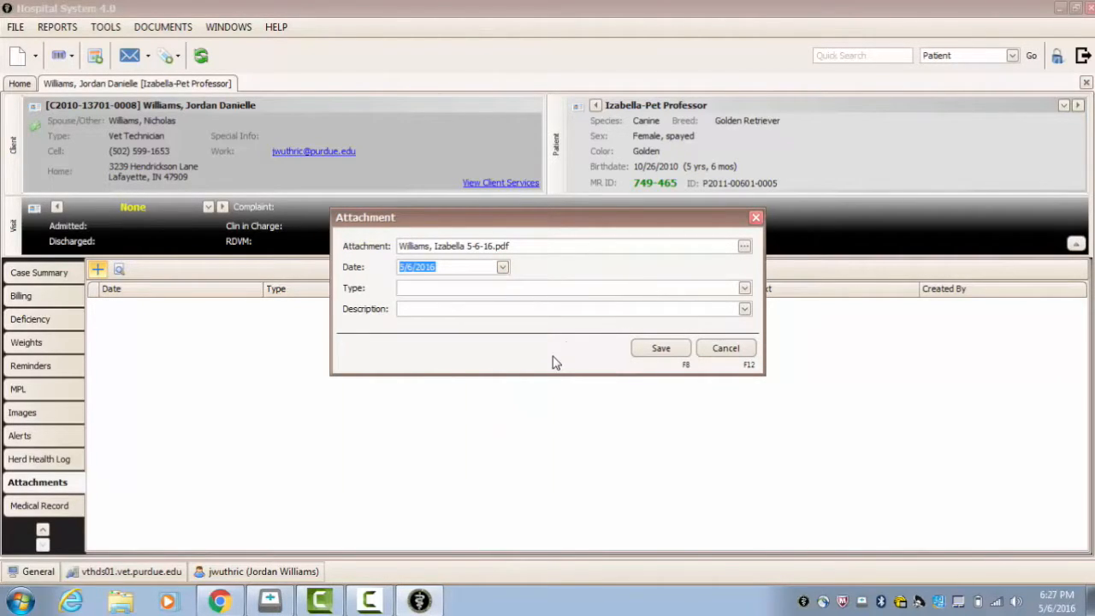
click(745, 288)
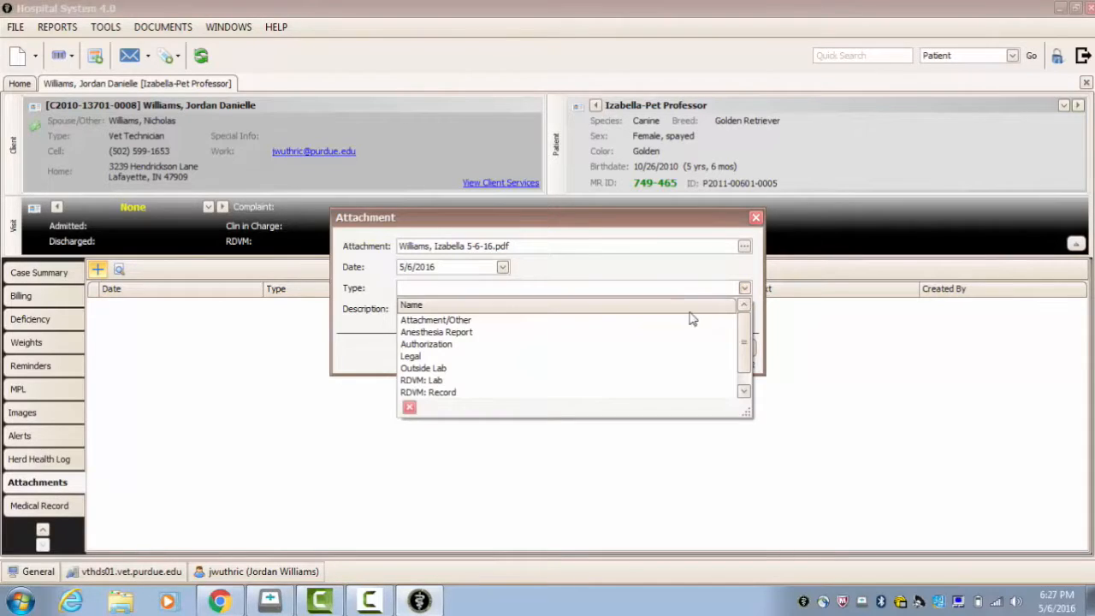
click(680, 333)
click(565, 309)
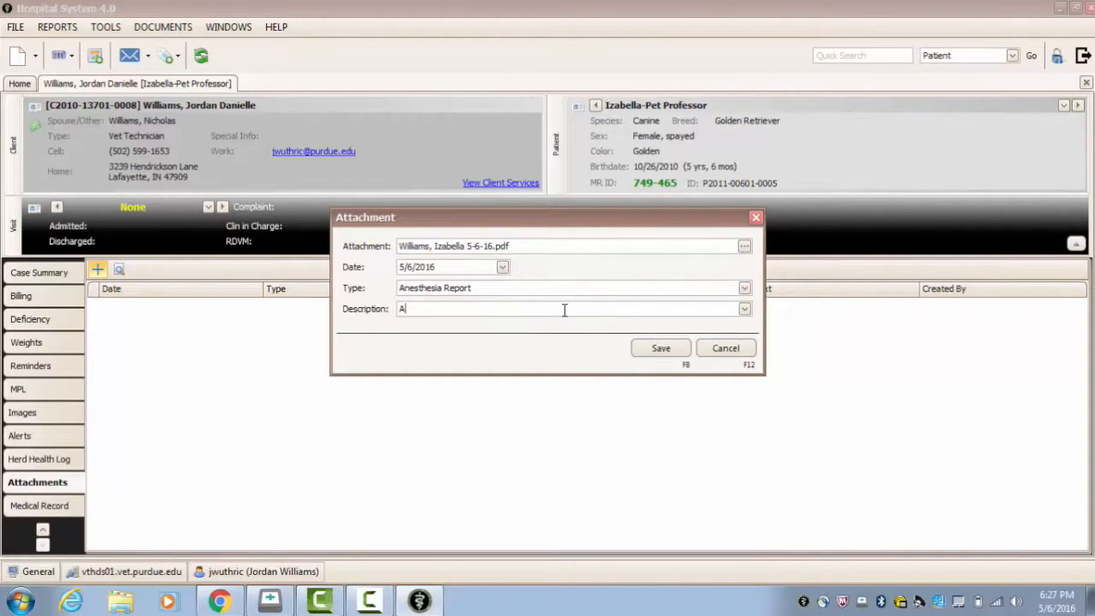
text(Abd. Exploratory)
click(661, 349)
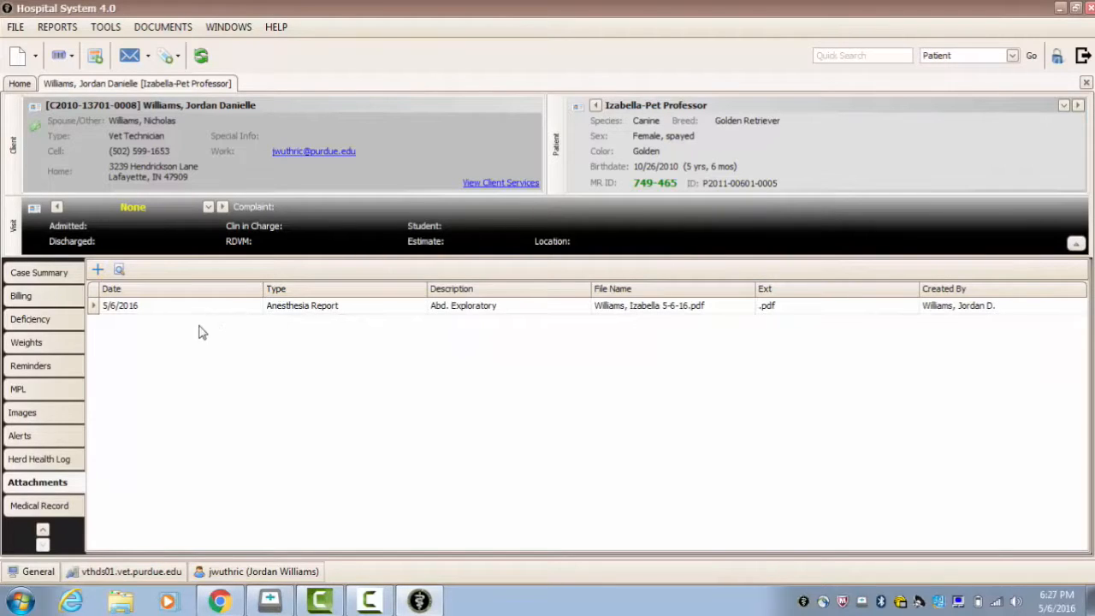
Step: Open the attached anesthesia report and review its pages from the Patient Assessment to the Case Summary
click(534, 310)
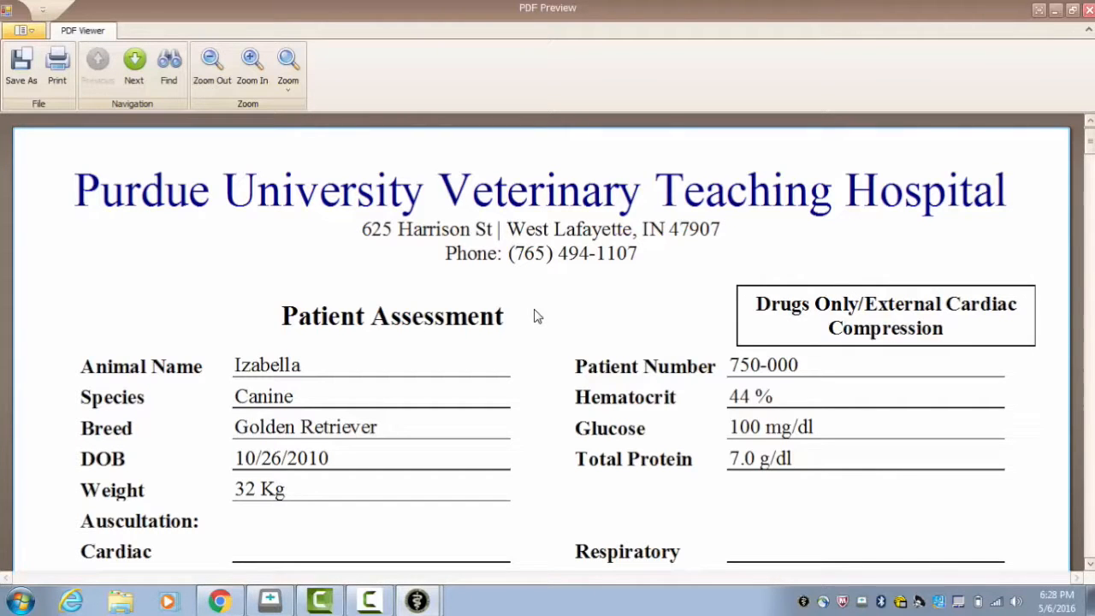
scroll(537, 316, down, 4)
scroll(536, 316, up, 2)
scroll(537, 317, up, 2)
scroll(537, 317, down, 7)
scroll(537, 316, down, 10)
scroll(537, 317, down, 8)
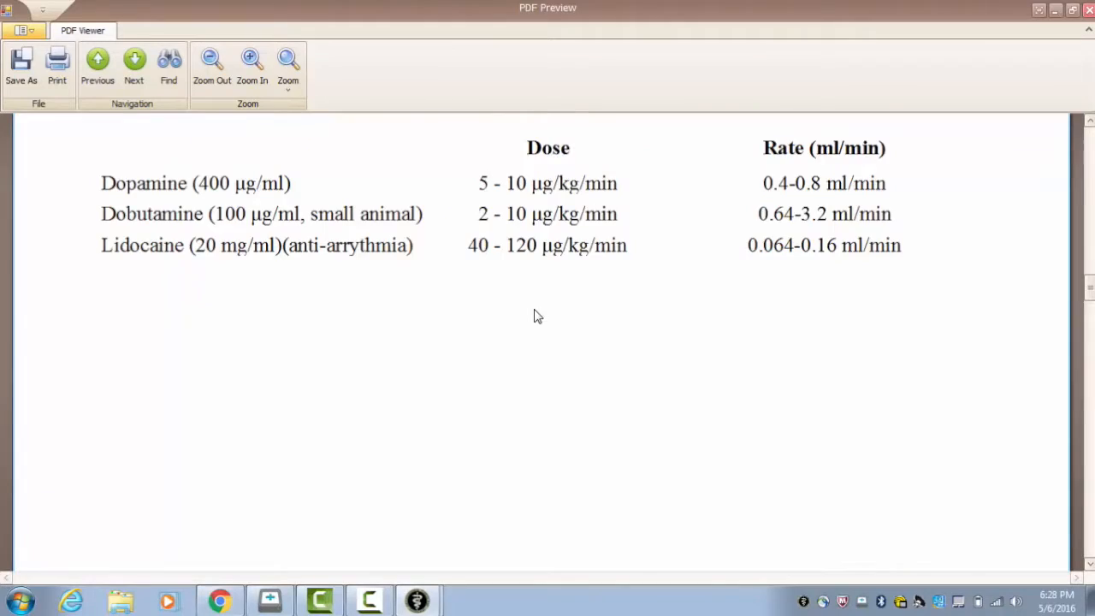
scroll(537, 317, down, 8)
scroll(537, 317, up, 2)
scroll(537, 317, down, 1)
scroll(536, 317, down, 12)
scroll(537, 317, down, 10)
scroll(537, 316, down, 8)
scroll(534, 317, down, 2)
scroll(535, 316, up, 4)
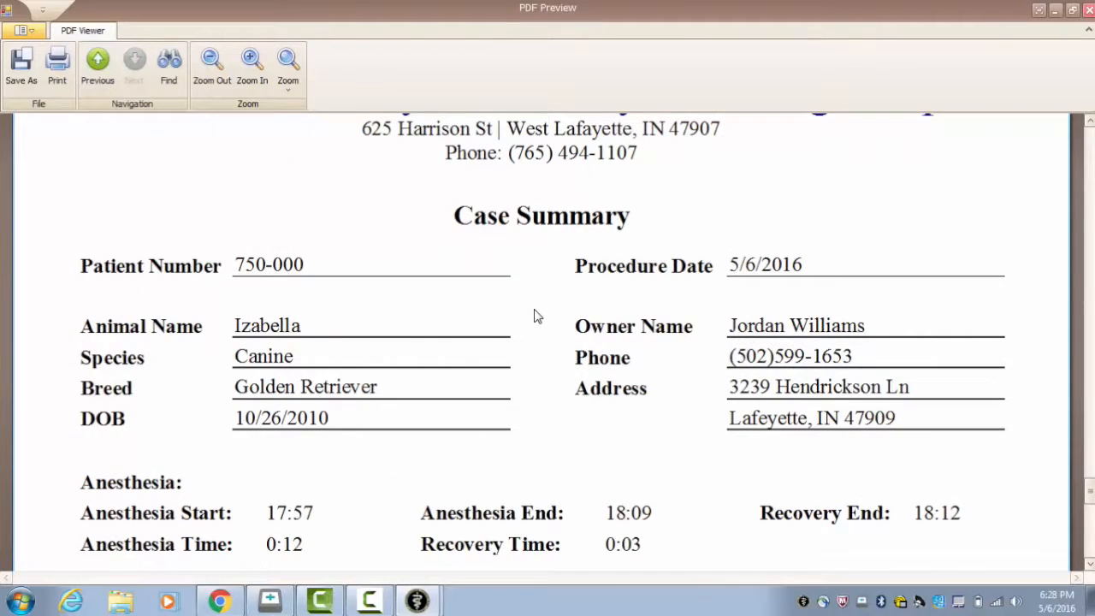
scroll(534, 316, down, 2)
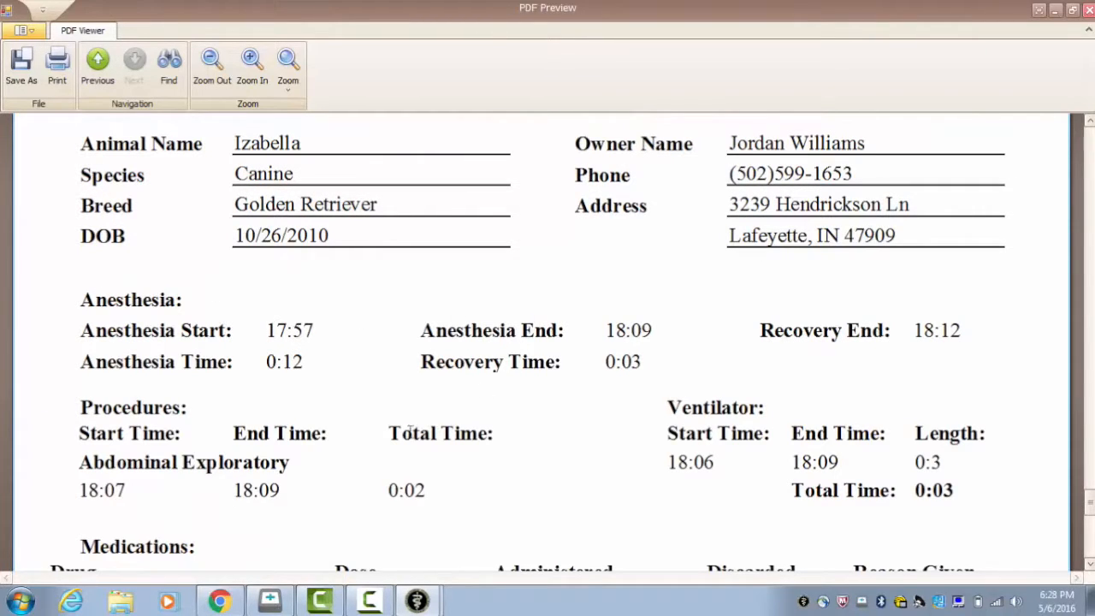
Step: Check the anesthesia time, ventilator total time and procedure total time in the Case Summary, and close the report preview
drag(261, 362, 320, 362)
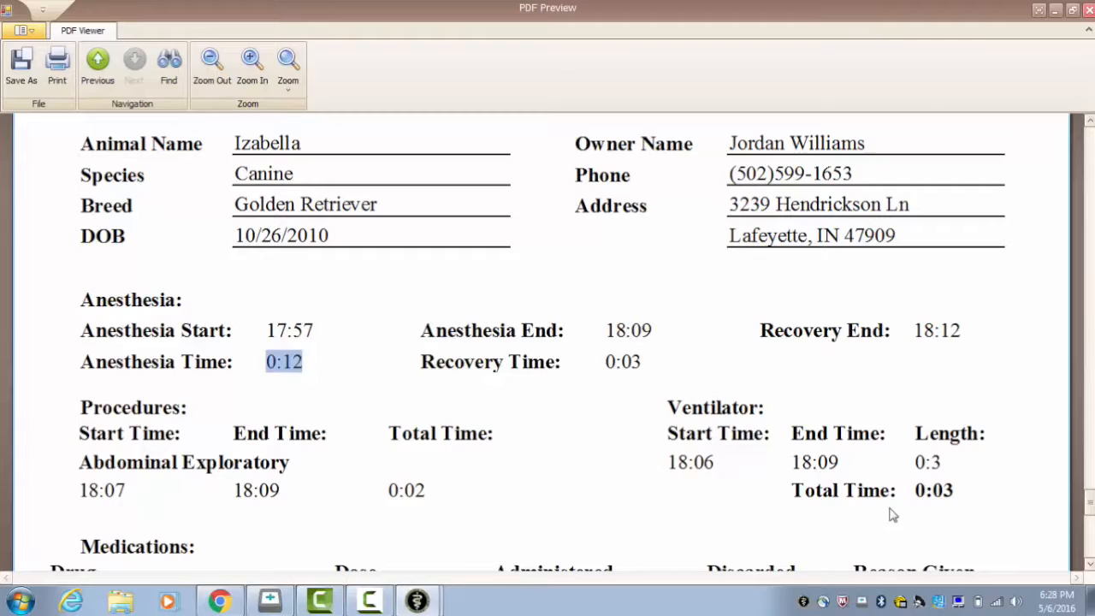
drag(913, 492, 976, 486)
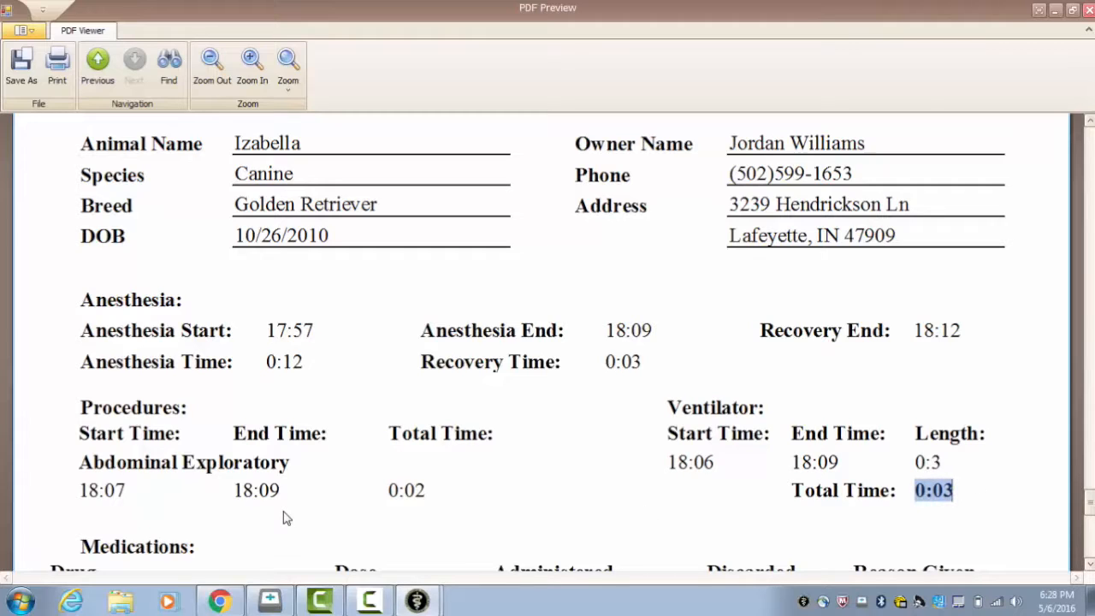
drag(383, 490, 467, 499)
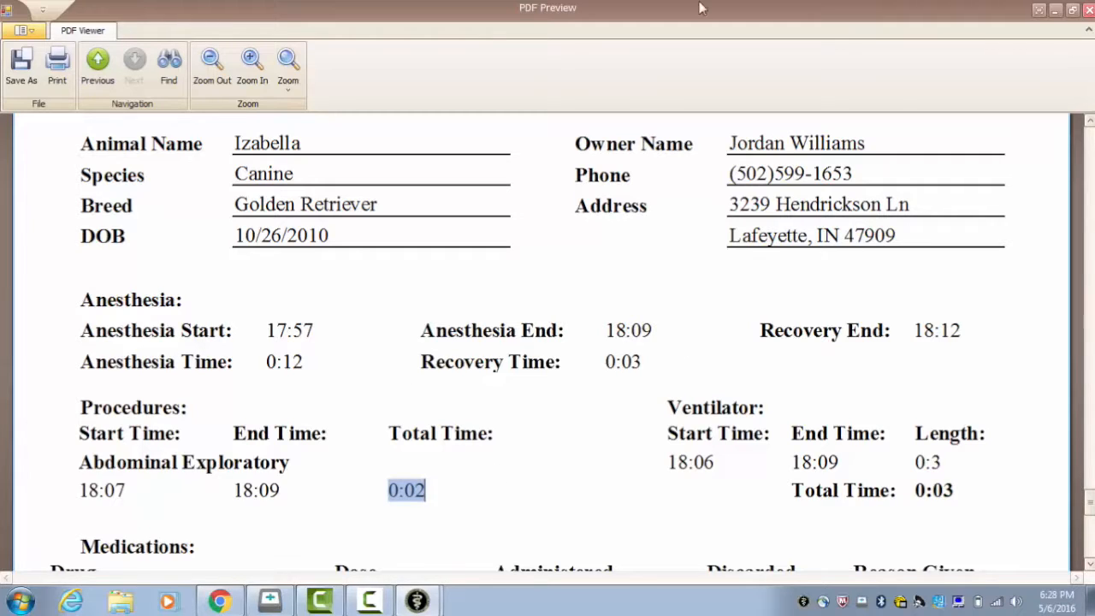
click(1089, 9)
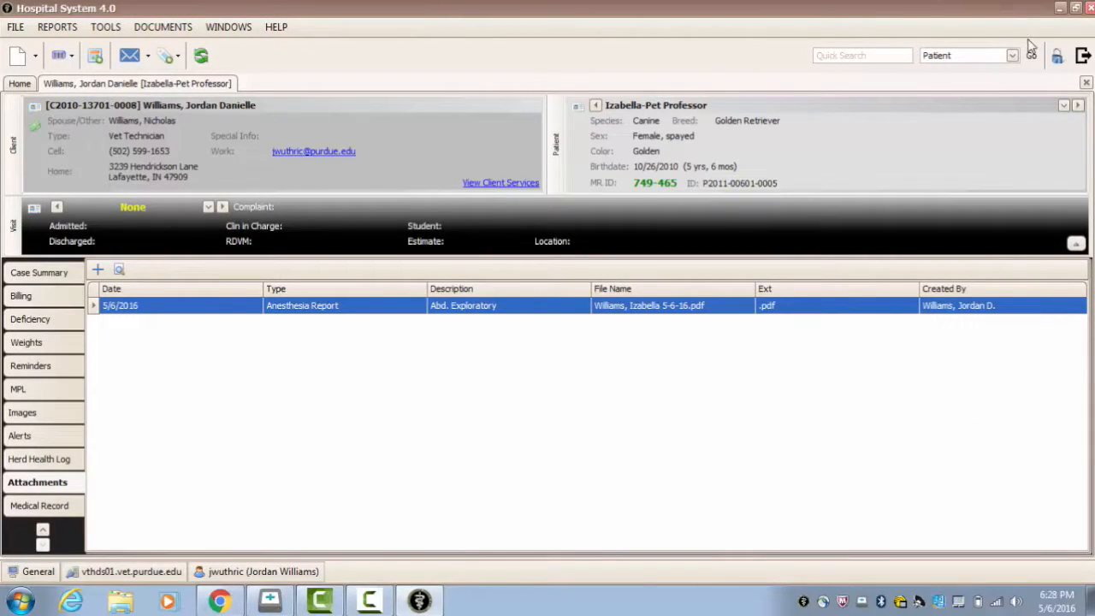
Step: Minimize the hospital program, start Word 2013 and create a blank document
click(1061, 8)
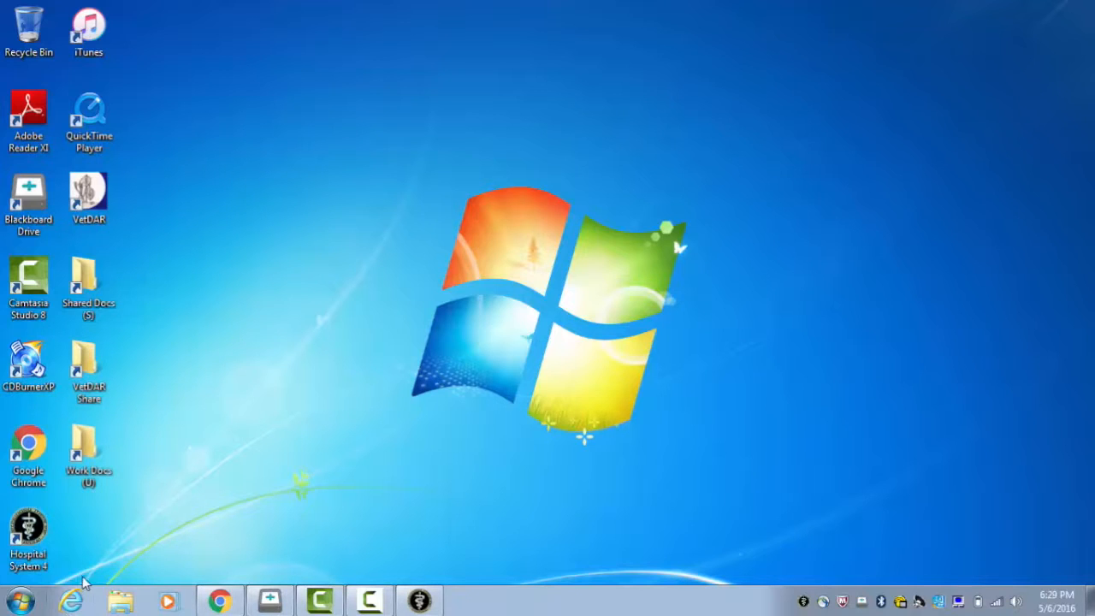
click(21, 601)
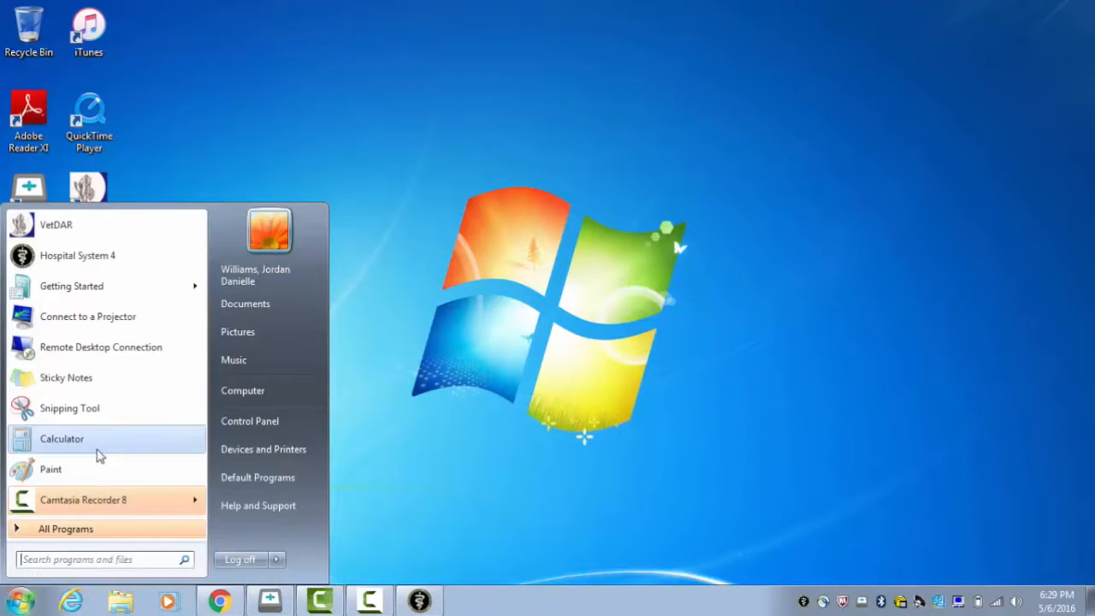
click(162, 539)
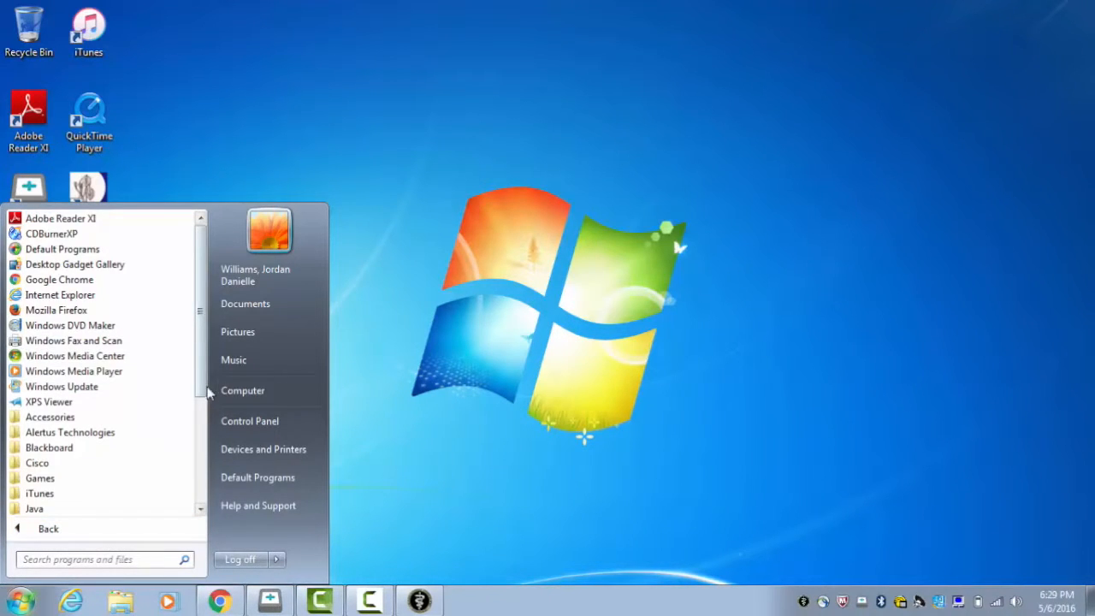
drag(199, 394, 200, 482)
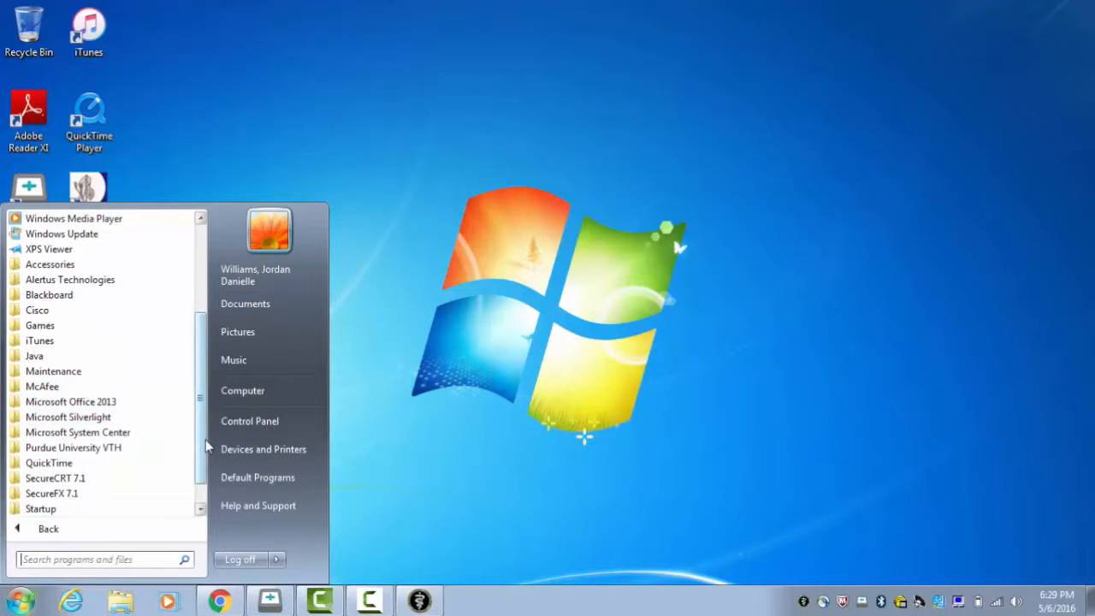
drag(202, 453, 196, 421)
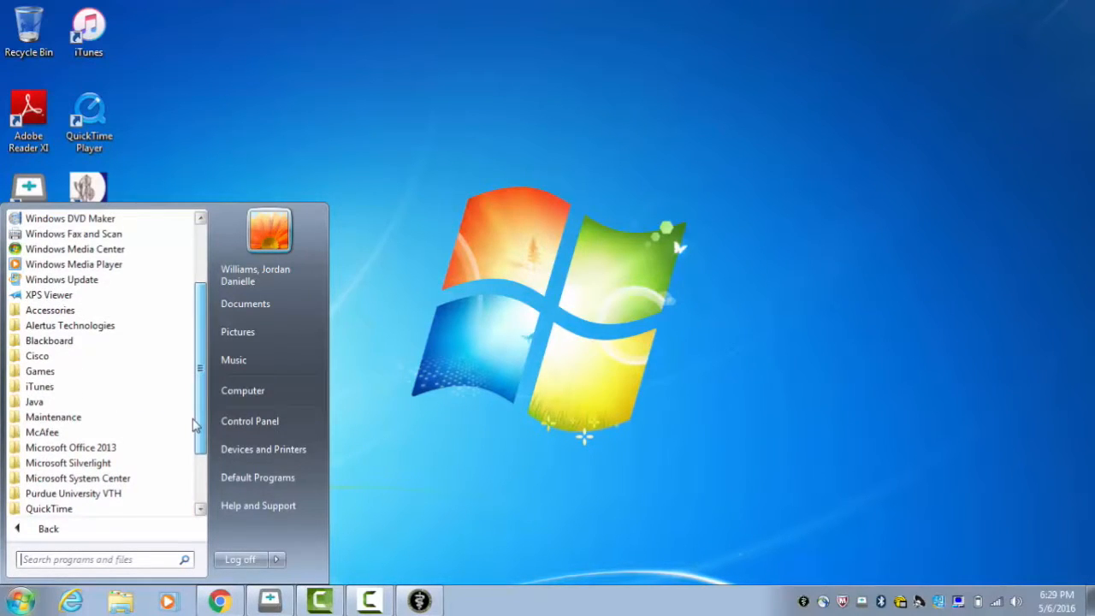
click(163, 454)
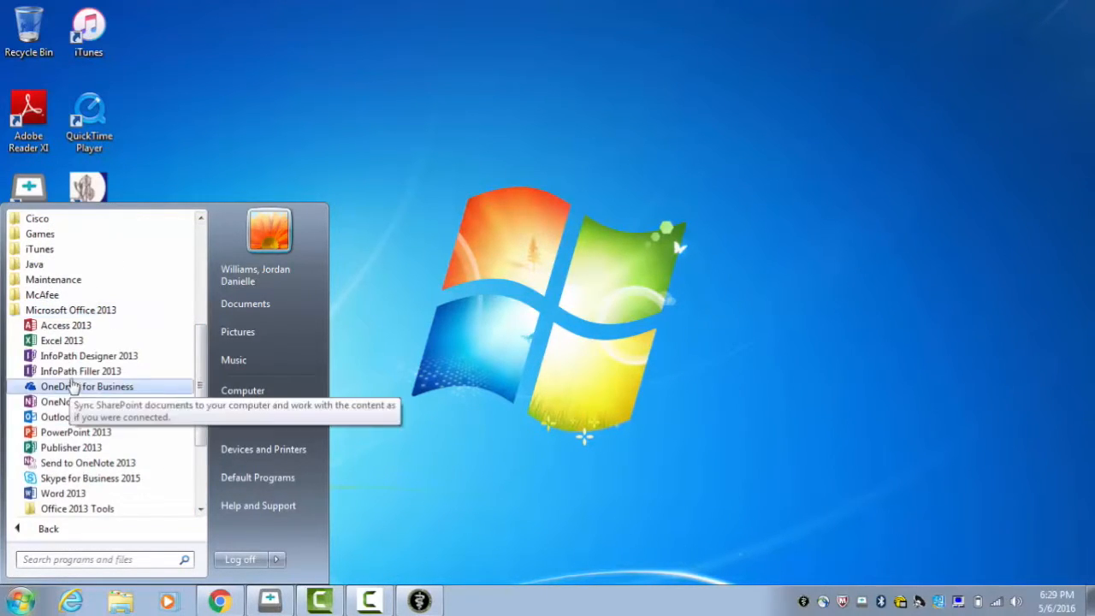
click(100, 494)
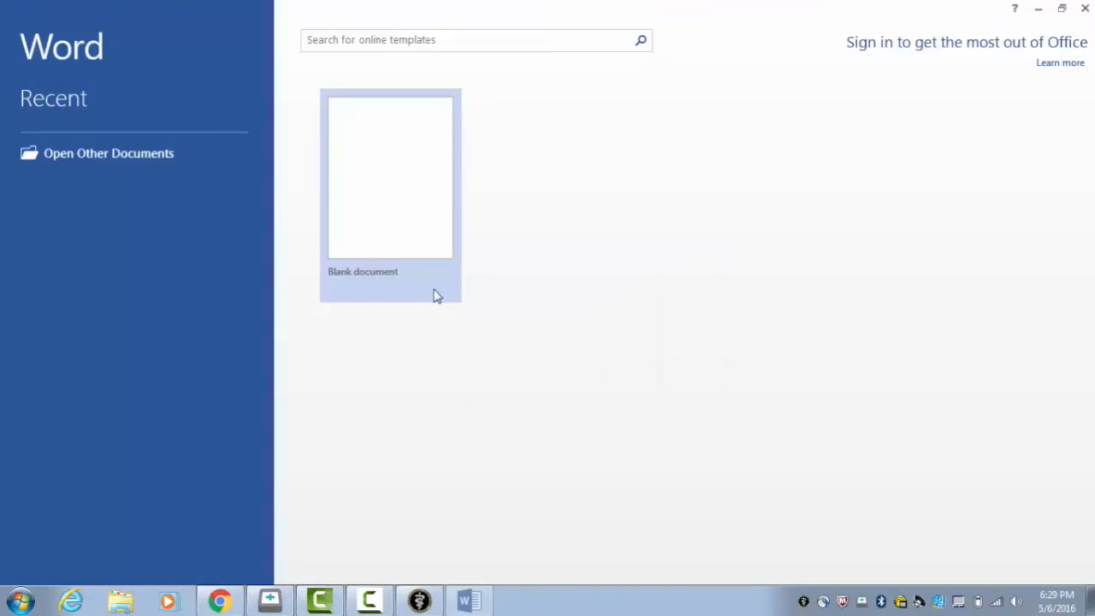
click(387, 213)
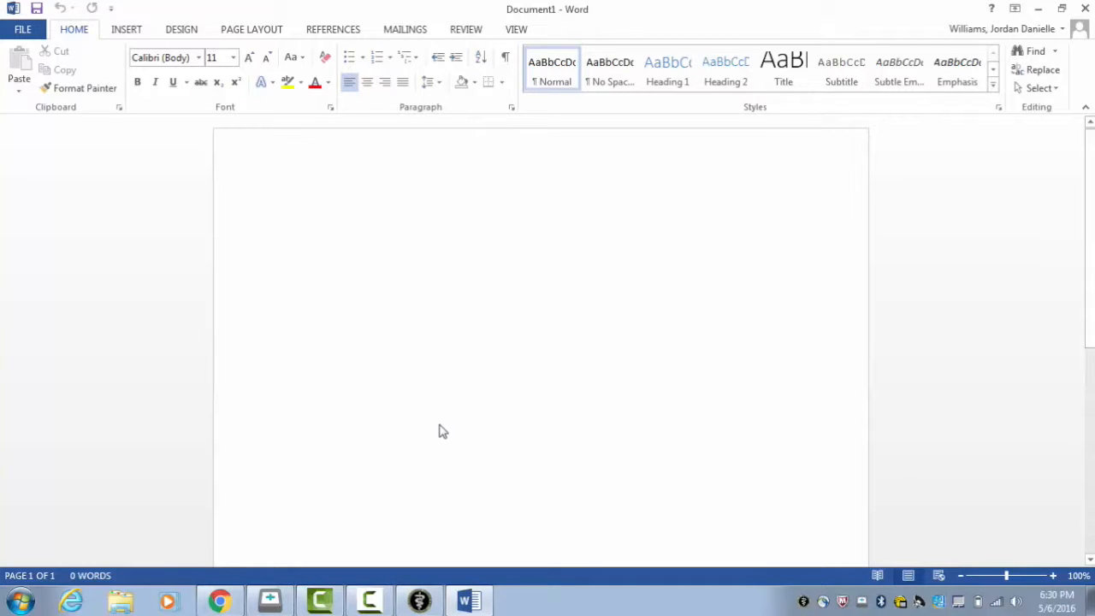
Step: Write the first line of the document with the owner's last name, a comma, the patient's name and the date 5-6-16
text(William)
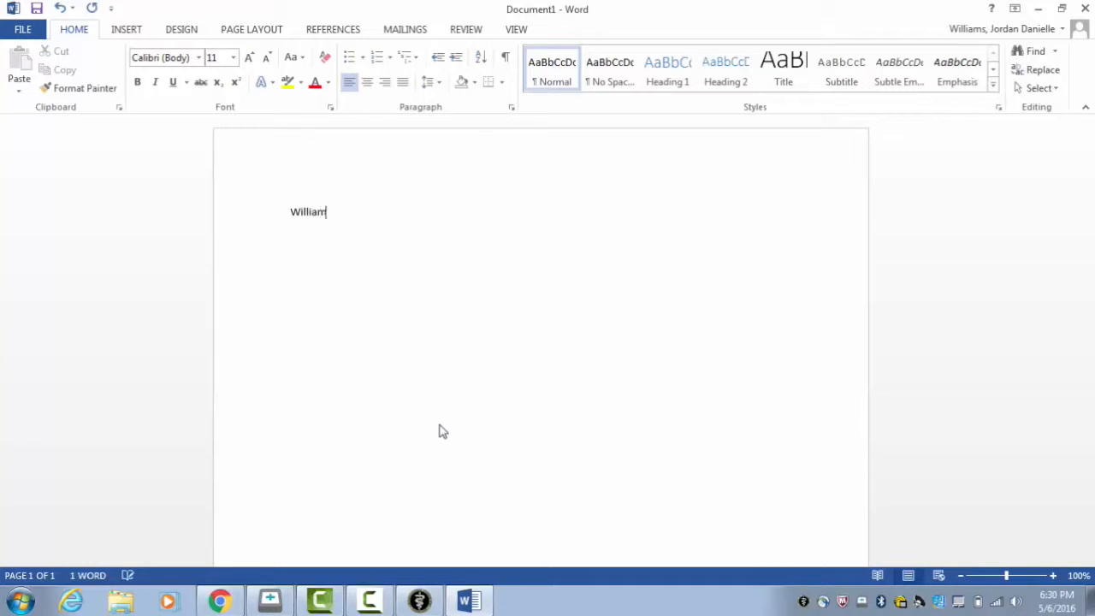
text(s, Izzabel)
key(BackSpace)
key(BackSpace)
key(BackSpace)
key(BackSpace)
text(abella 5-6)
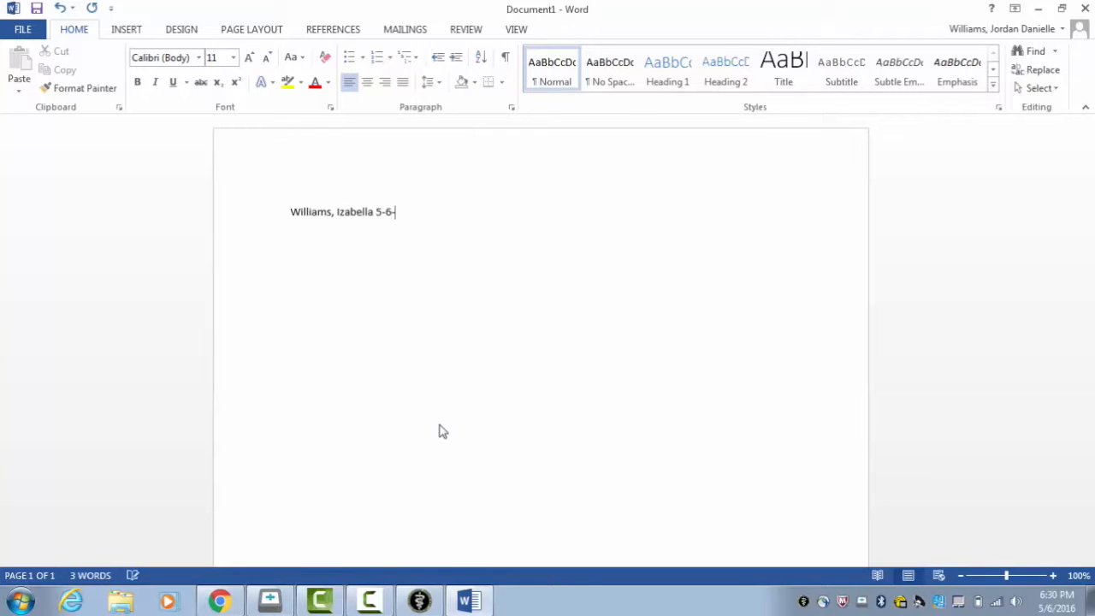
text(-16)
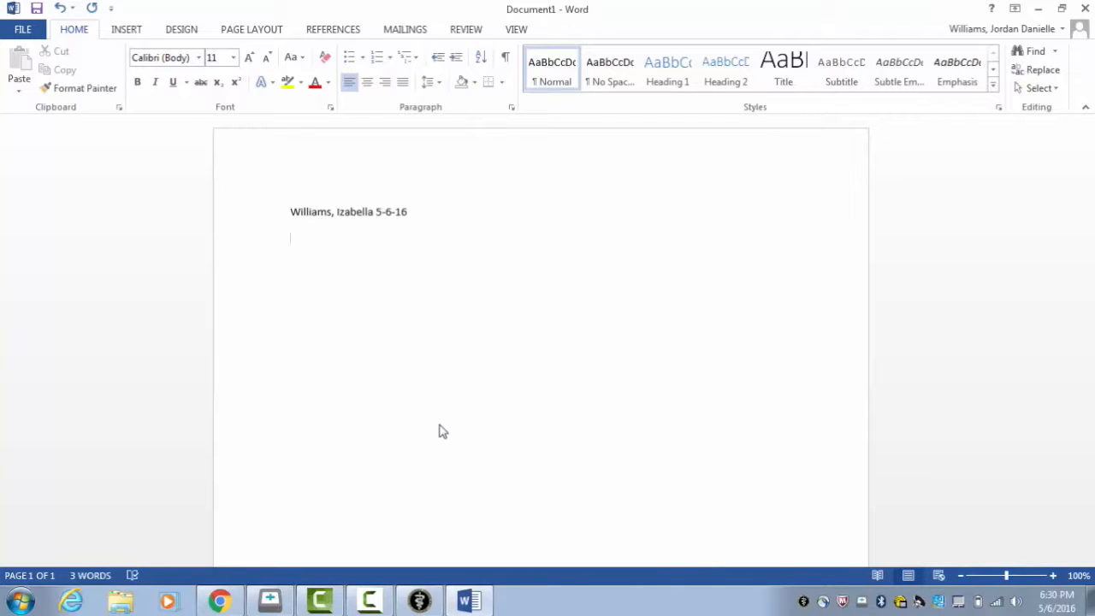
click(24, 30)
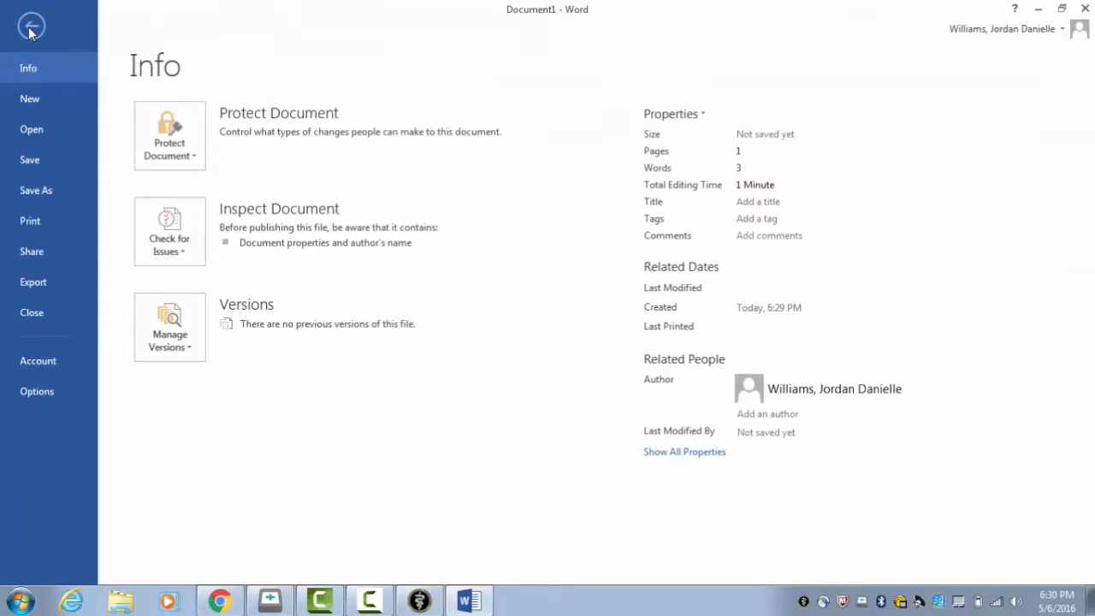
click(1086, 10)
click(616, 333)
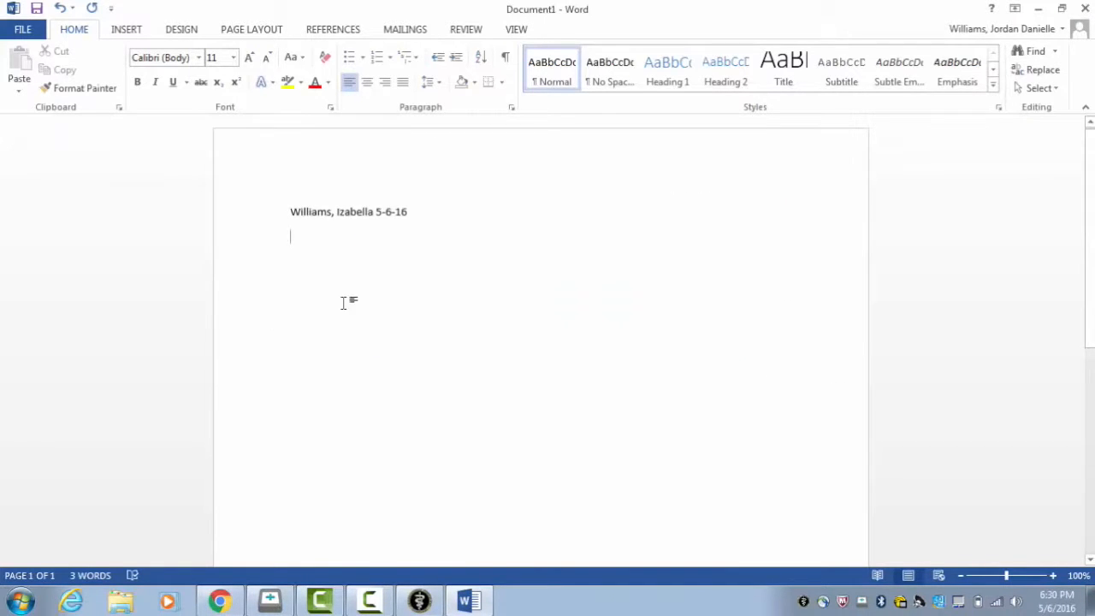
Step: Add a second line to the document recording the drug, dose and time as "Cefazolin 22 mg/kg 6:30 pm"
key(Return)
text(C)
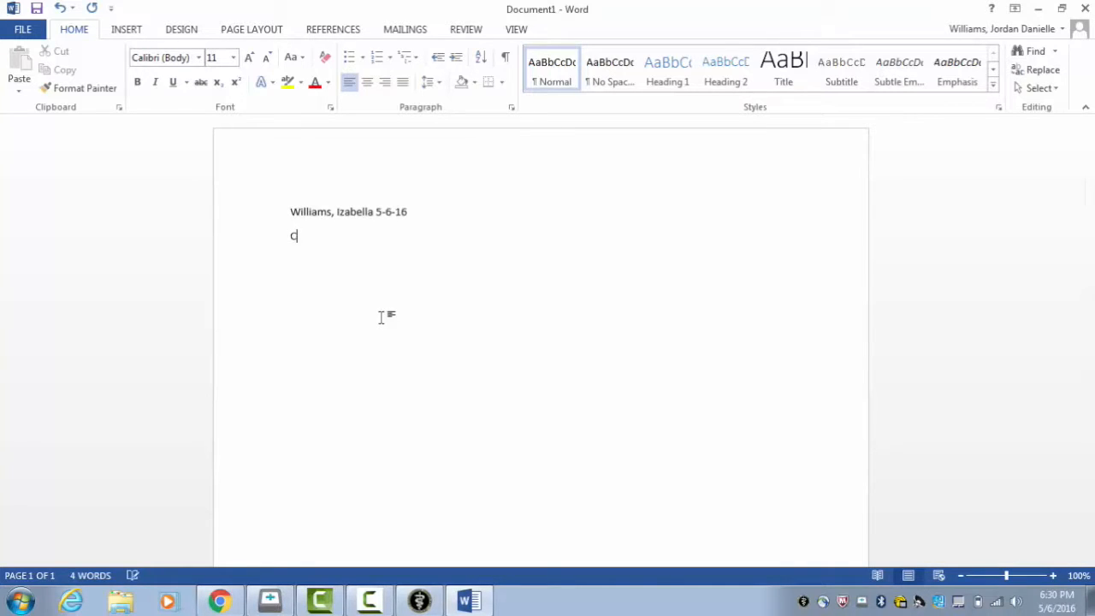
text(efazolin 22 mg/kg )
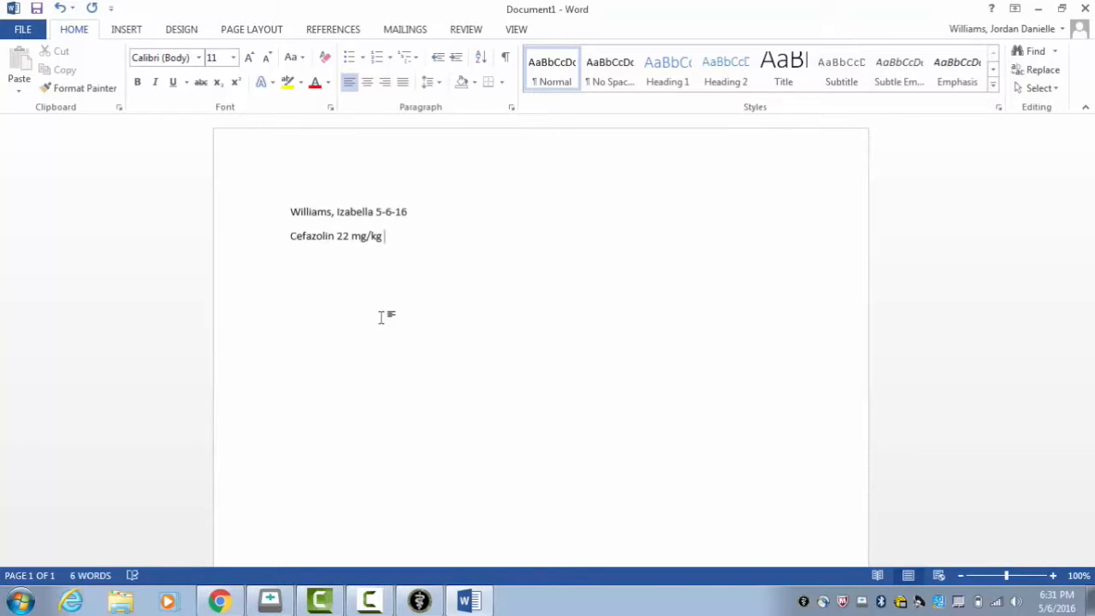
text(6:30 pm)
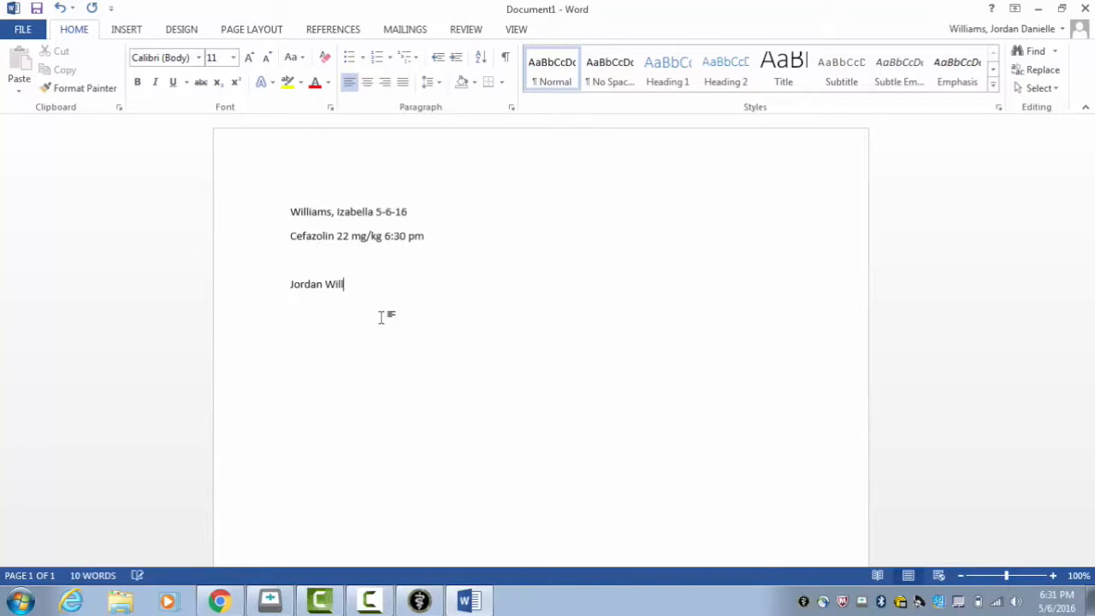
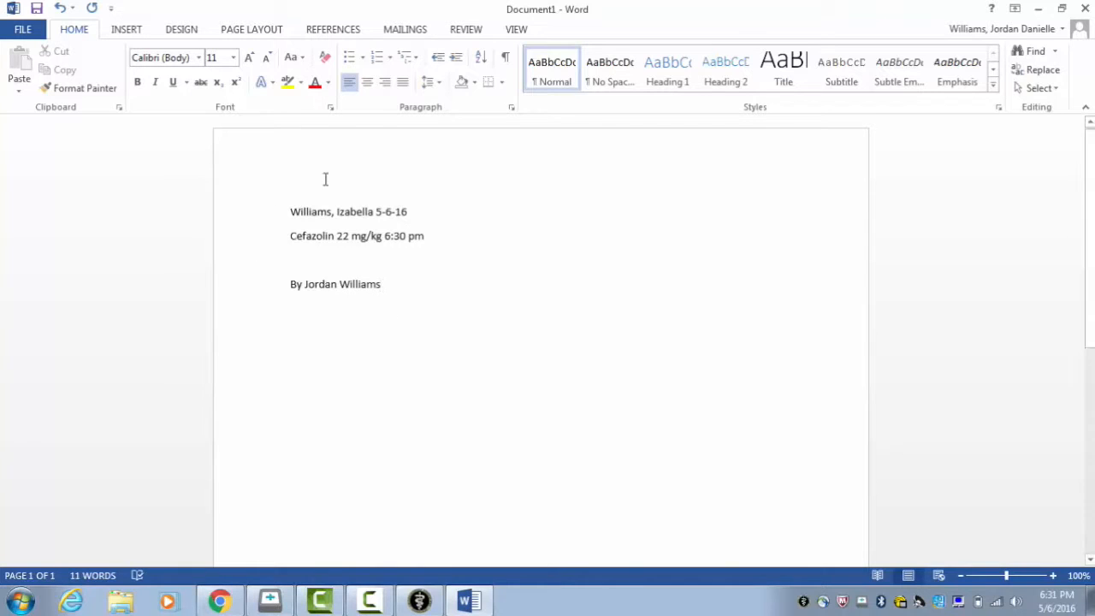
Step: Append " - Addendum" to the end of the document's first line, after the date
key(BackSpace)
text(um)
click(443, 212)
text(n)
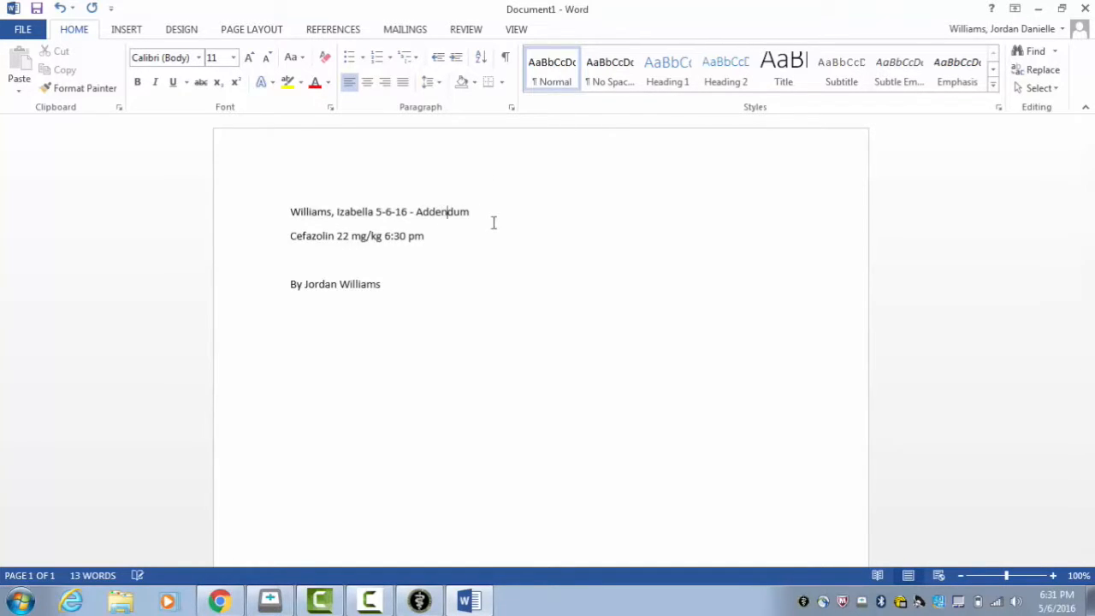
Step: Start saving the document under a new name and choose the VetDAR Share folder on the Desktop as its location
click(23, 31)
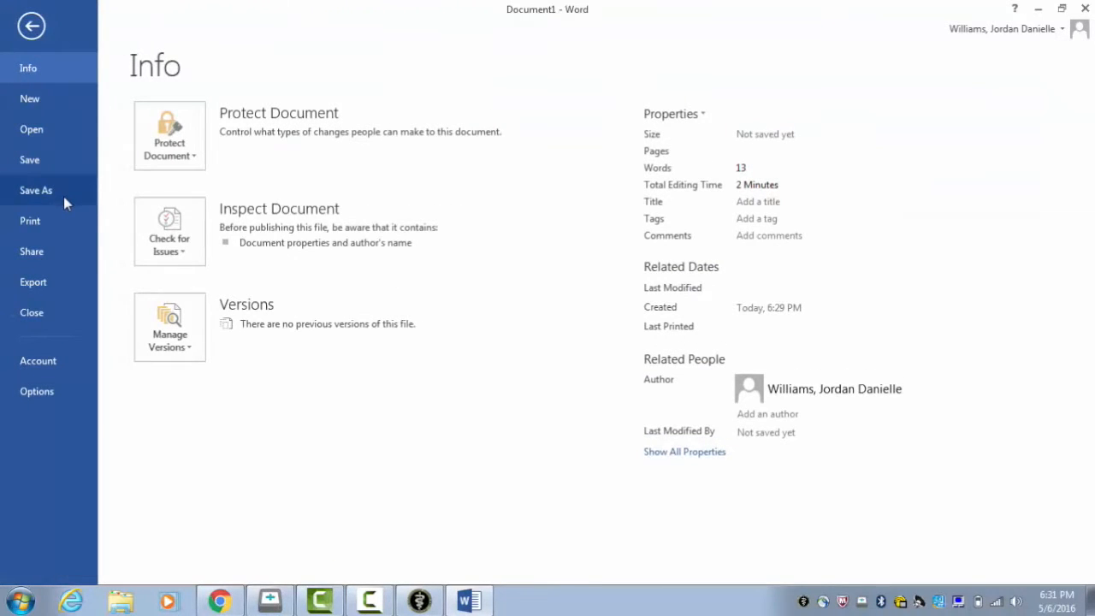
click(64, 202)
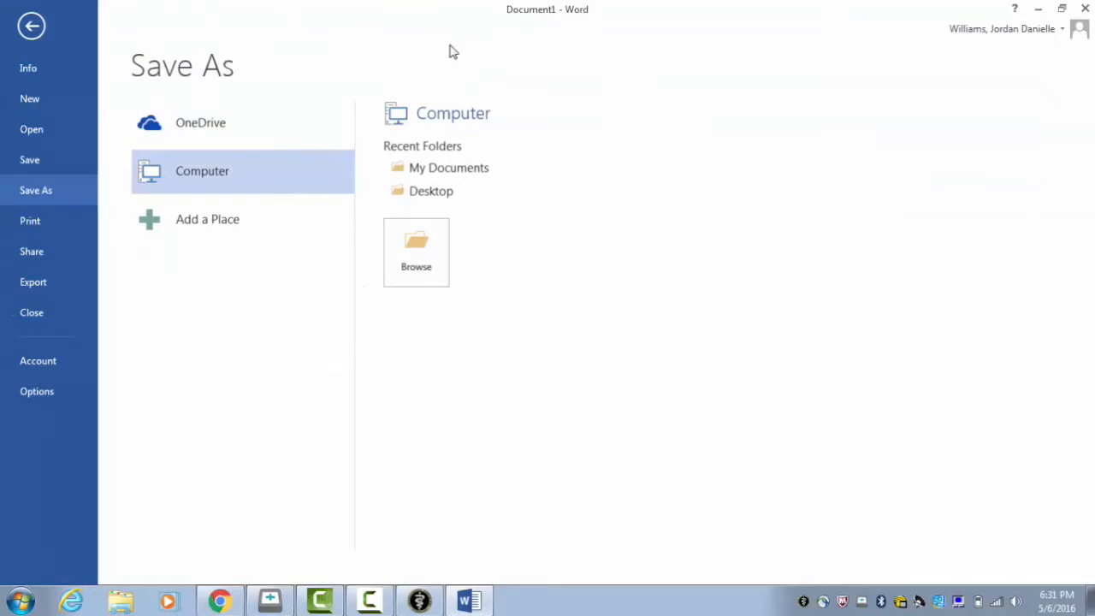
click(398, 241)
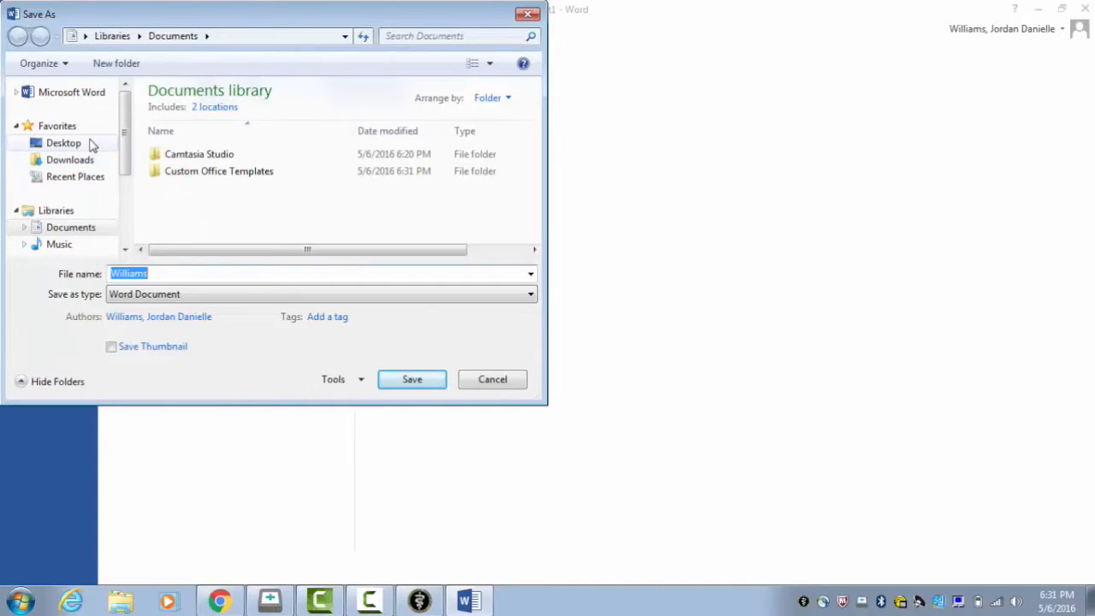
click(58, 143)
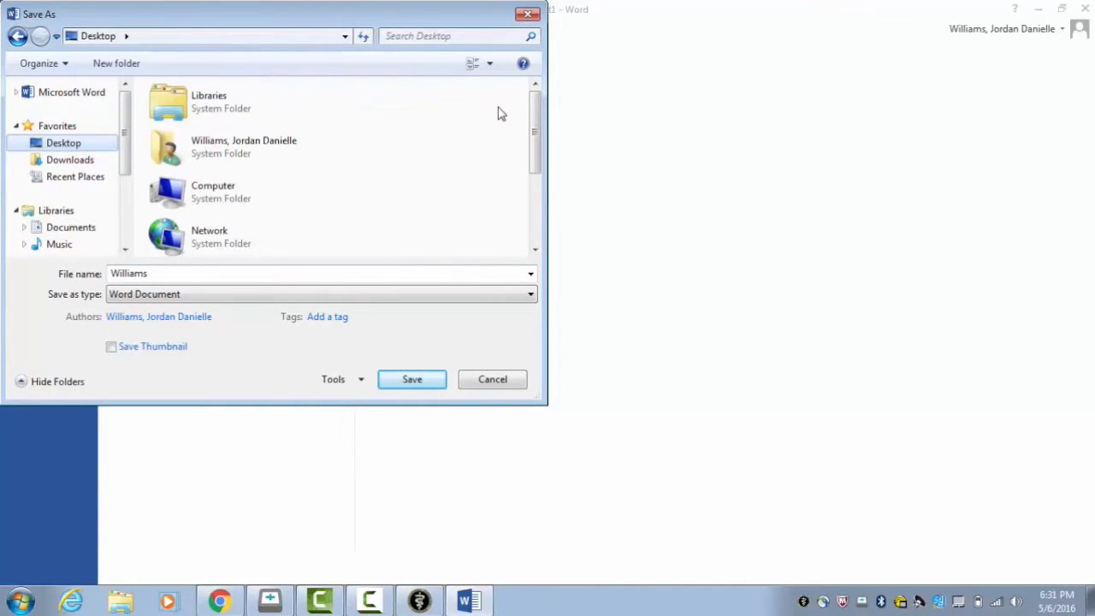
drag(538, 126, 538, 233)
click(249, 196)
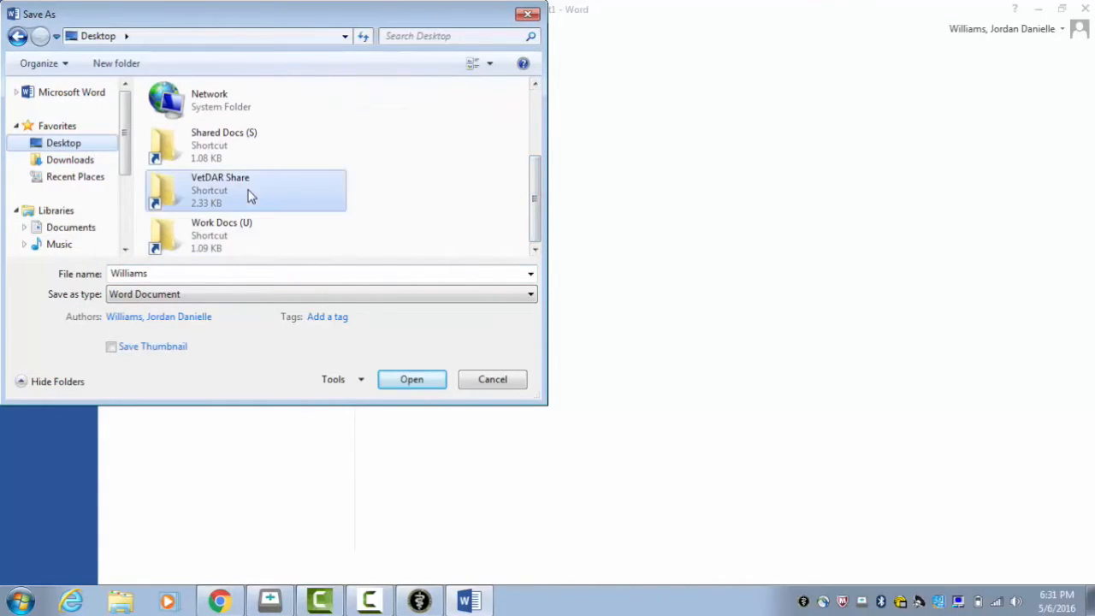
double_click(248, 195)
Step: Name the file with the owner's last name, a comma, the patient's name and "5-6-16 - addendum.pdf", and save it
click(231, 275)
click(230, 275)
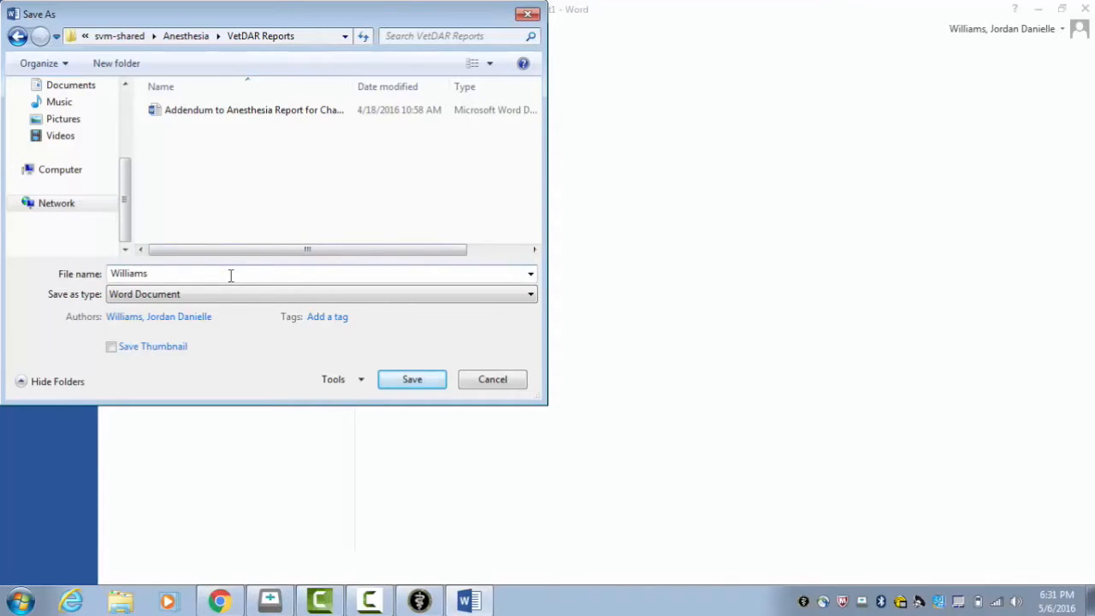
text(, I)
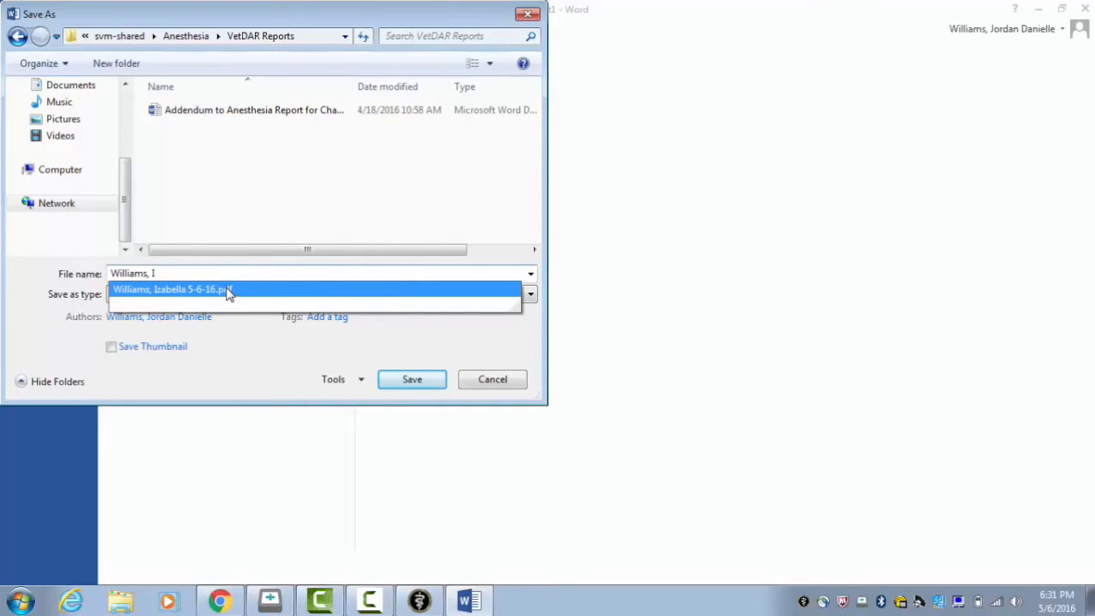
click(228, 290)
click(216, 274)
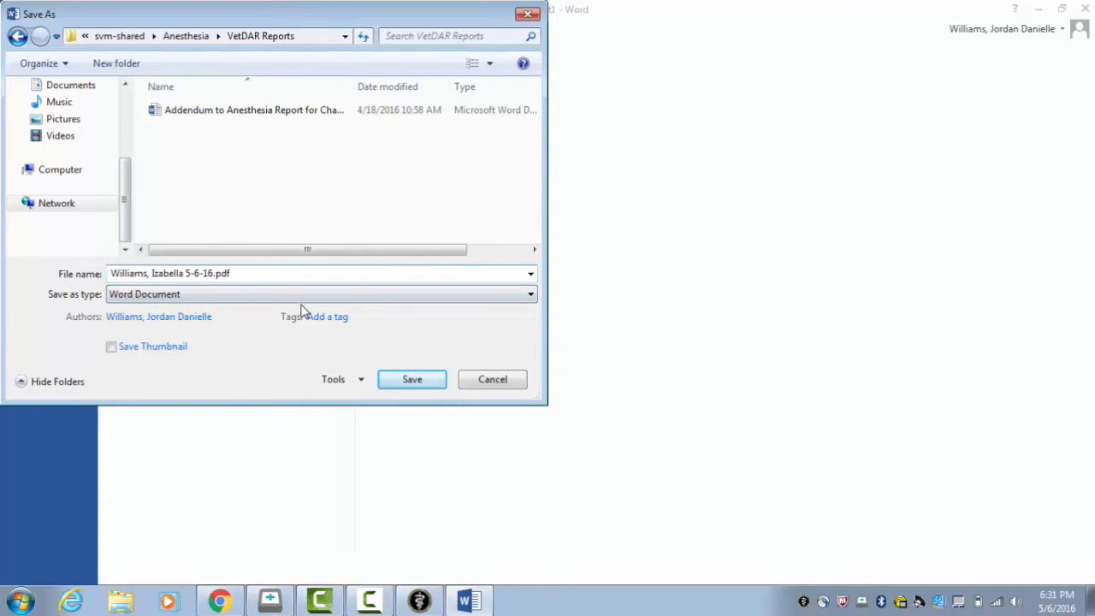
text(- added)
key(BackSpace)
text(ndum)
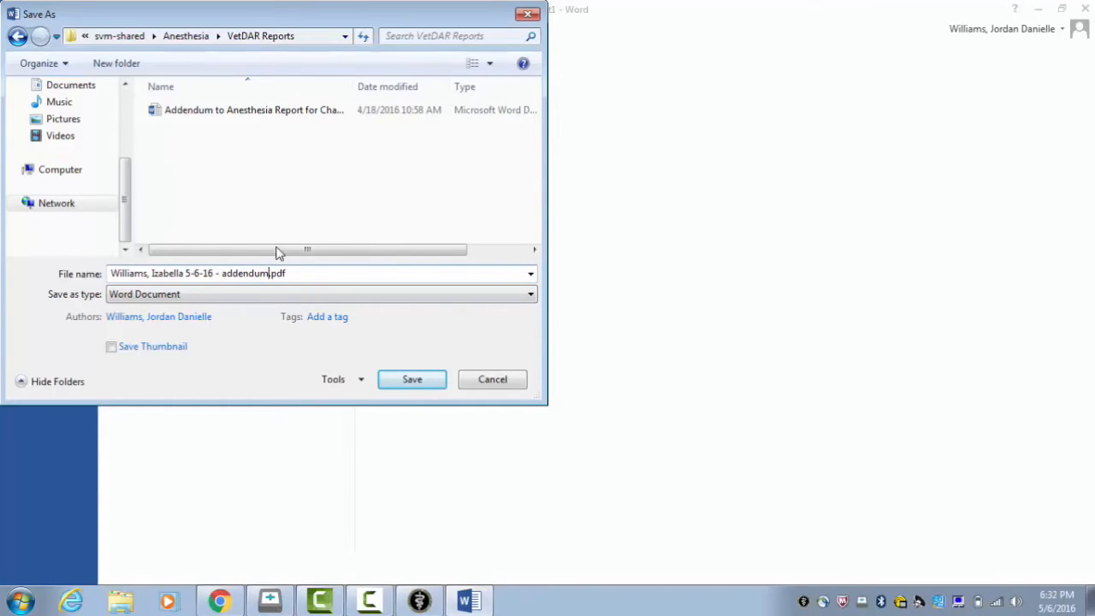
click(395, 385)
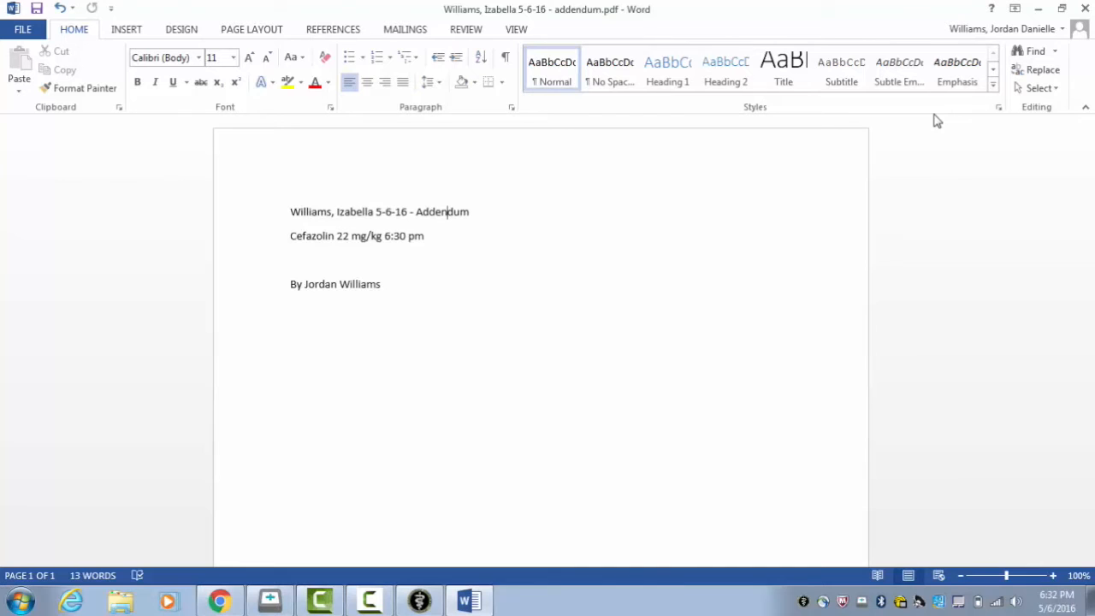
Step: Close the addendum document and switch back to the patient's attachments in Hospital System 4.0
click(1081, 11)
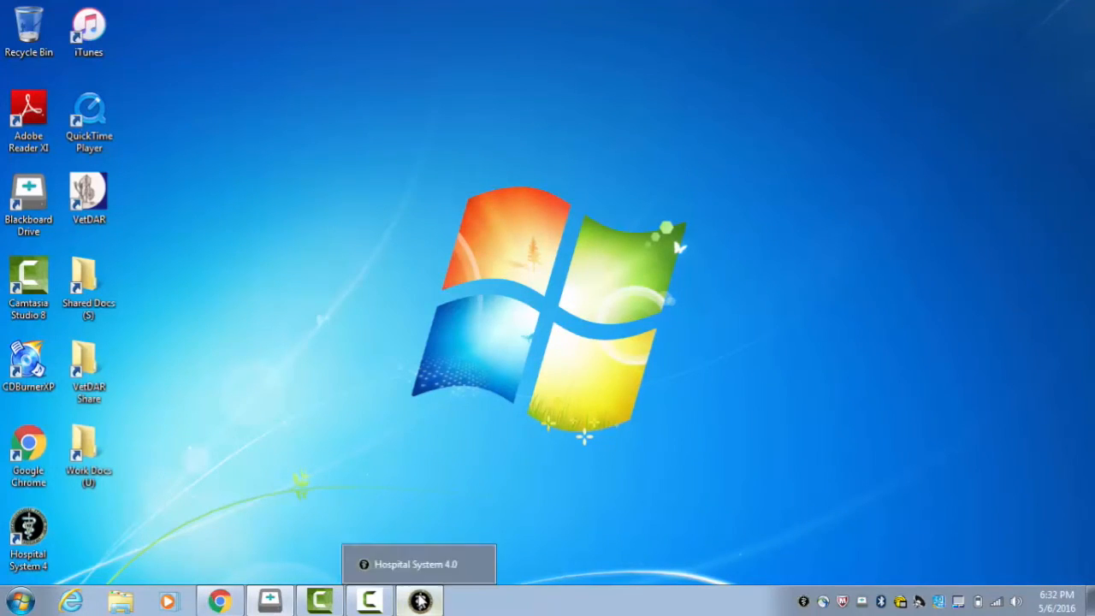
click(419, 601)
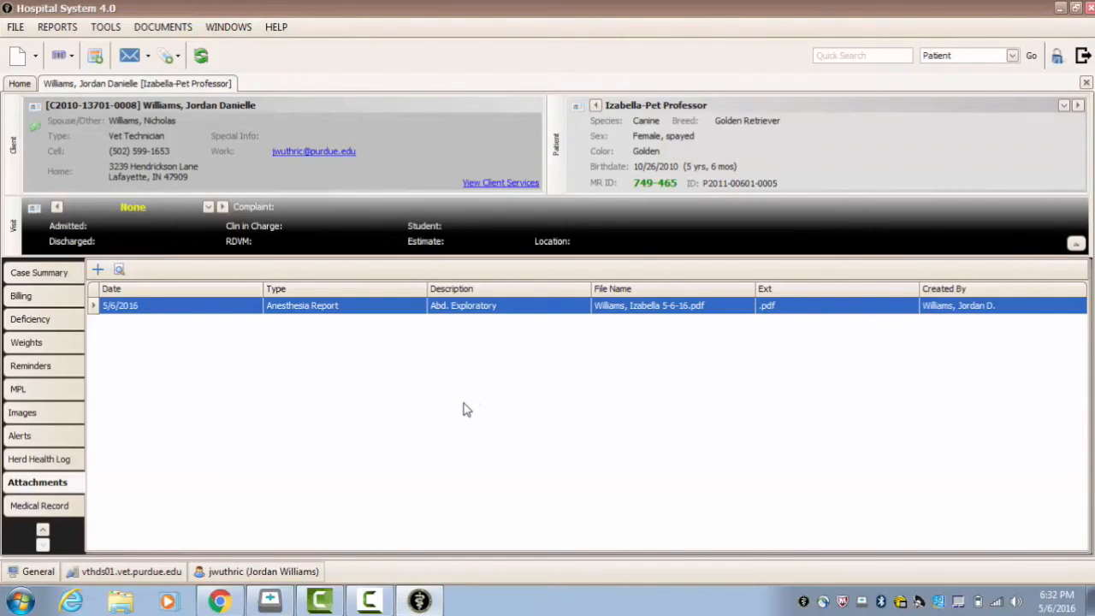
mouse_move(125, 572)
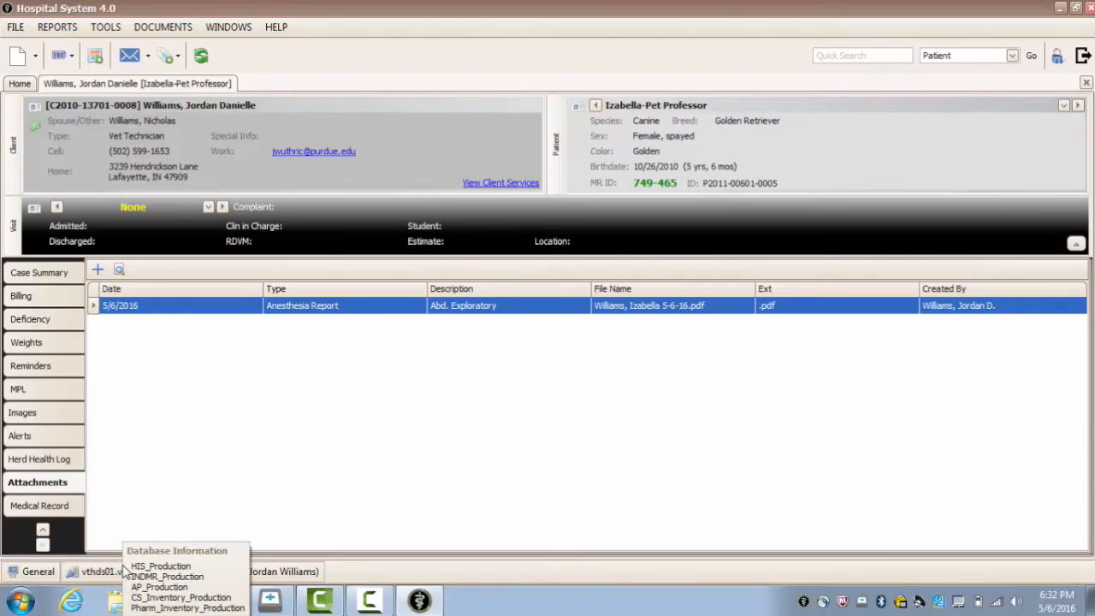